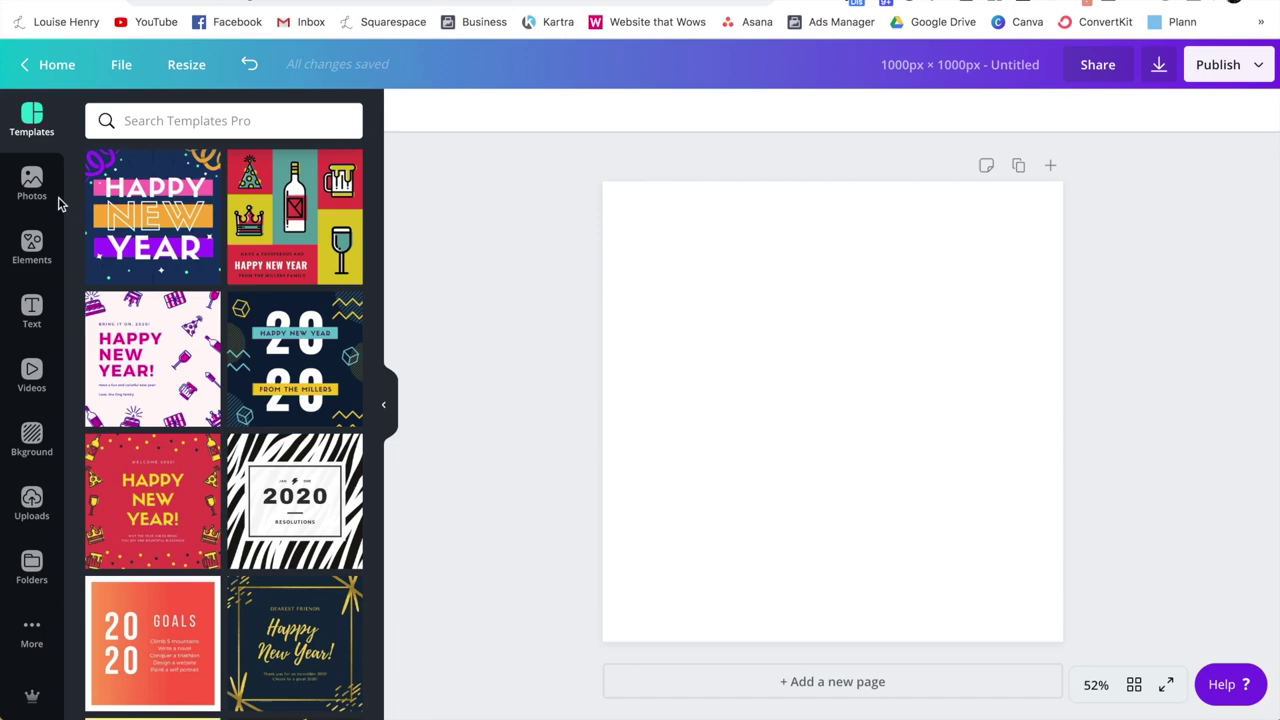
Show the Uploads library of previously uploaded images beside the blank page.
{"action": "left_click", "coordinate": [27, 185]}
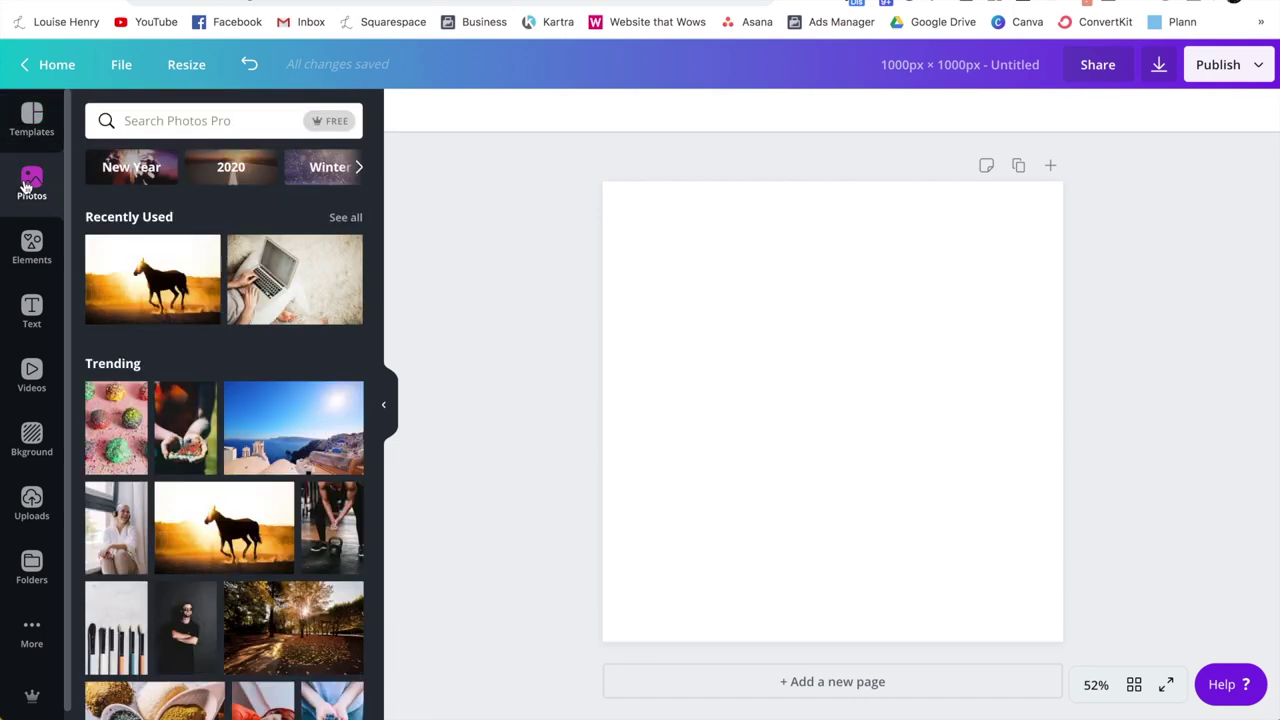
{"action": "scroll", "coordinate": [354, 255], "scroll_direction": "down", "scroll_amount": 4}
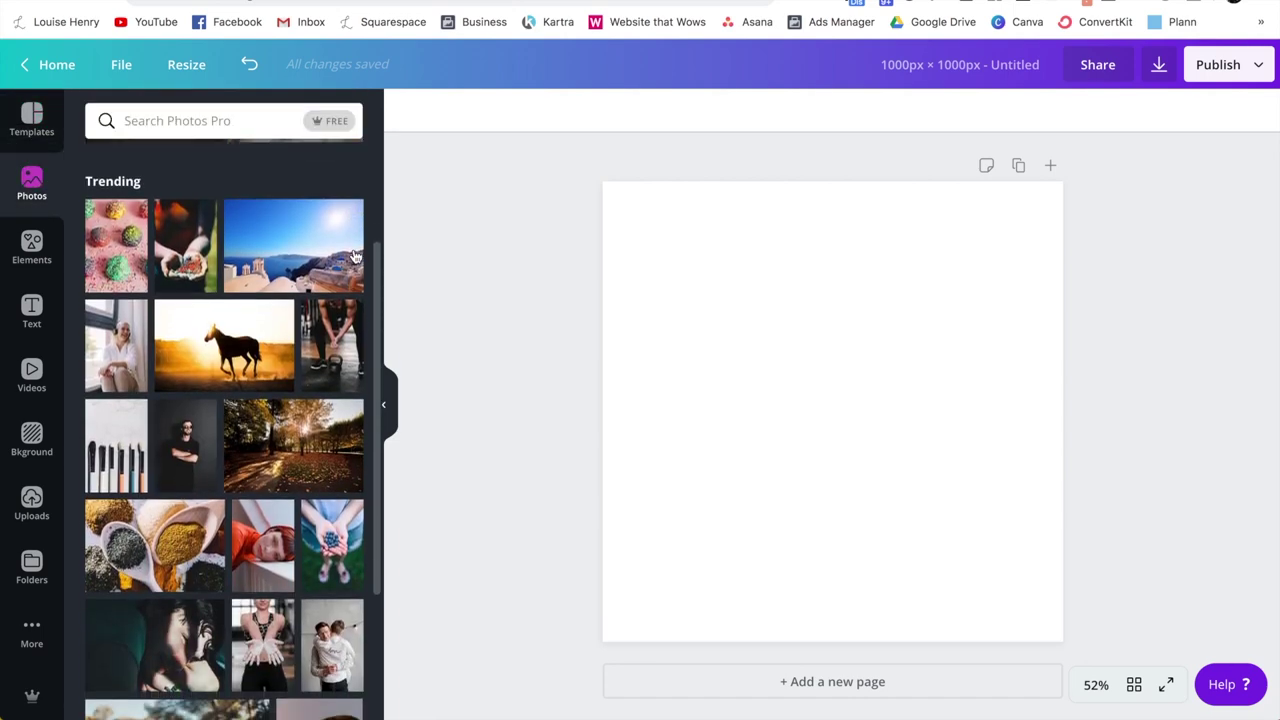
{"action": "scroll", "coordinate": [354, 257], "scroll_direction": "up", "scroll_amount": 4}
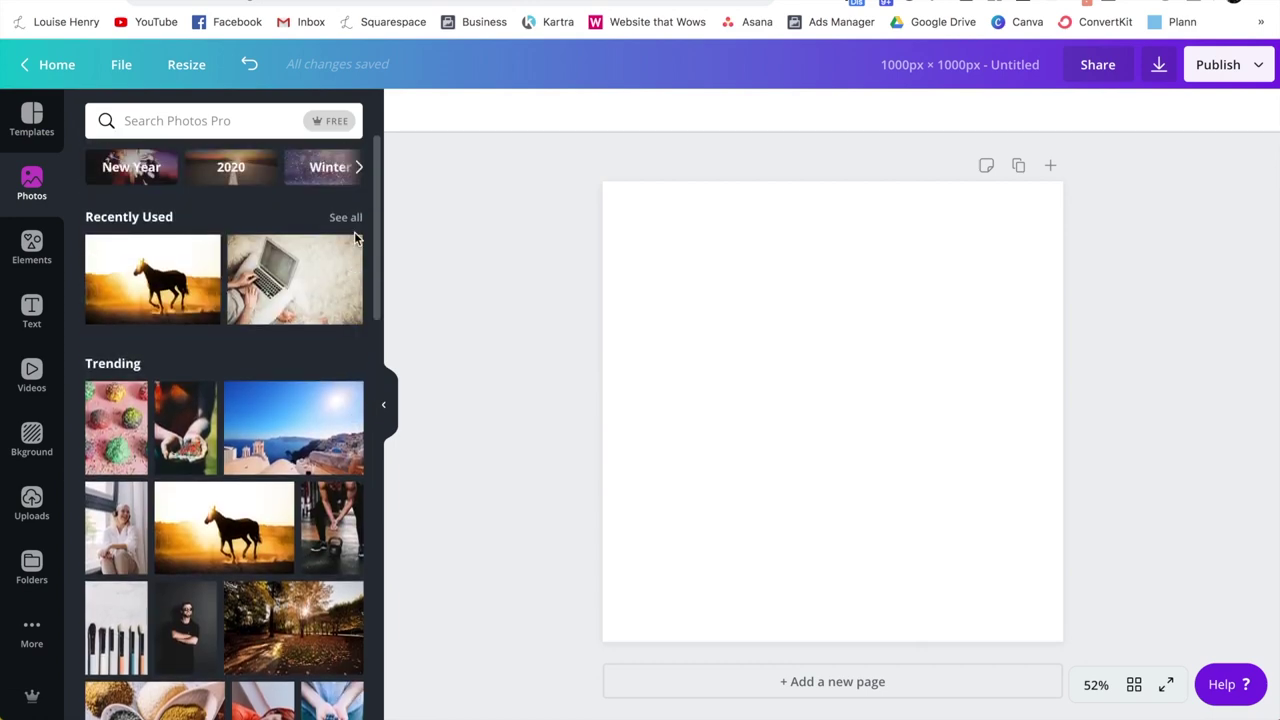
{"action": "left_click", "coordinate": [31, 508]}
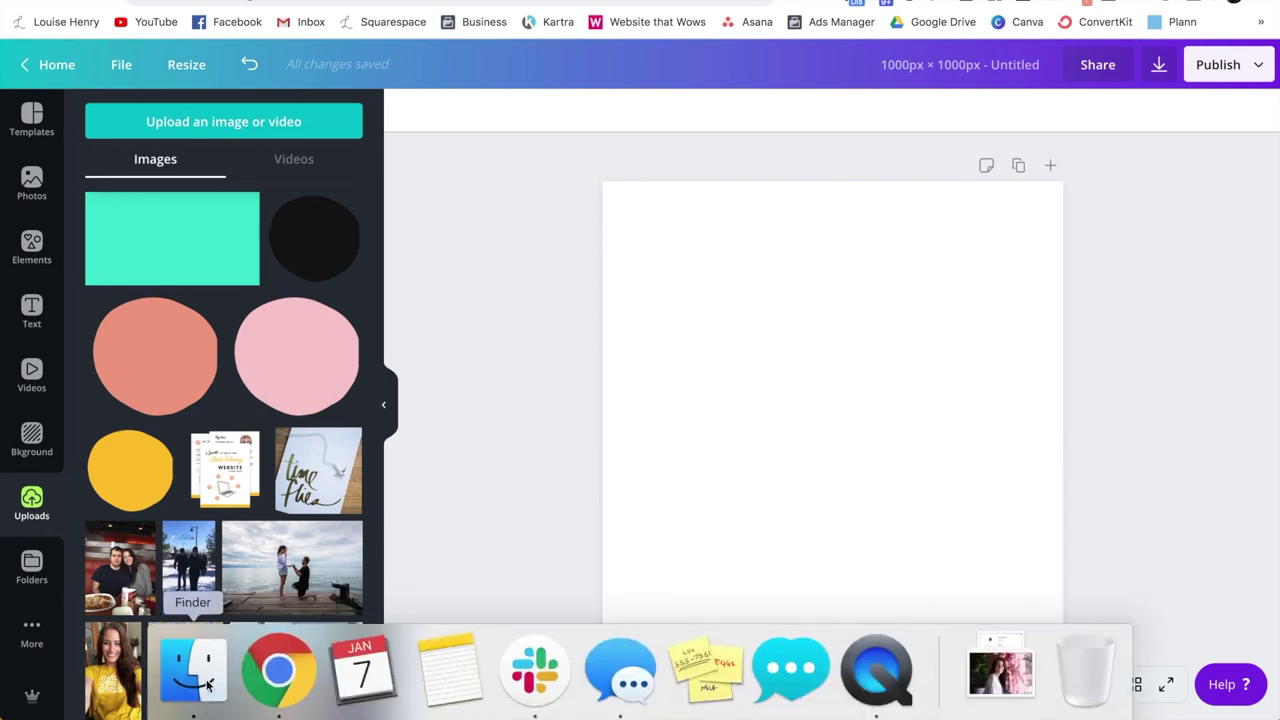
Drag 0O1A6487.jpg from Finder's Downloads folder into Canva's Uploads panel.
{"action": "key", "text": "super+Tab"}
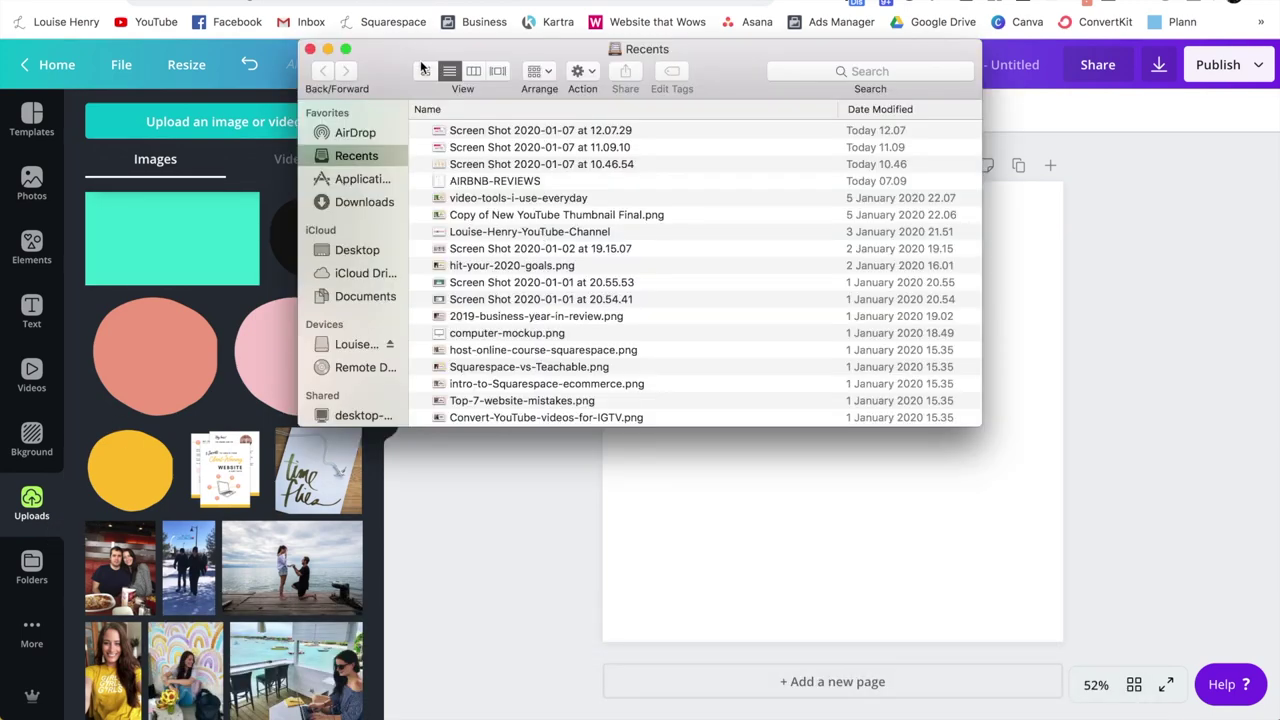
{"action": "left_click", "coordinate": [423, 64]}
{"action": "left_click_drag", "start_coordinate": [405, 62], "coordinate": [506, 31]}
{"action": "left_click", "coordinate": [466, 169]}
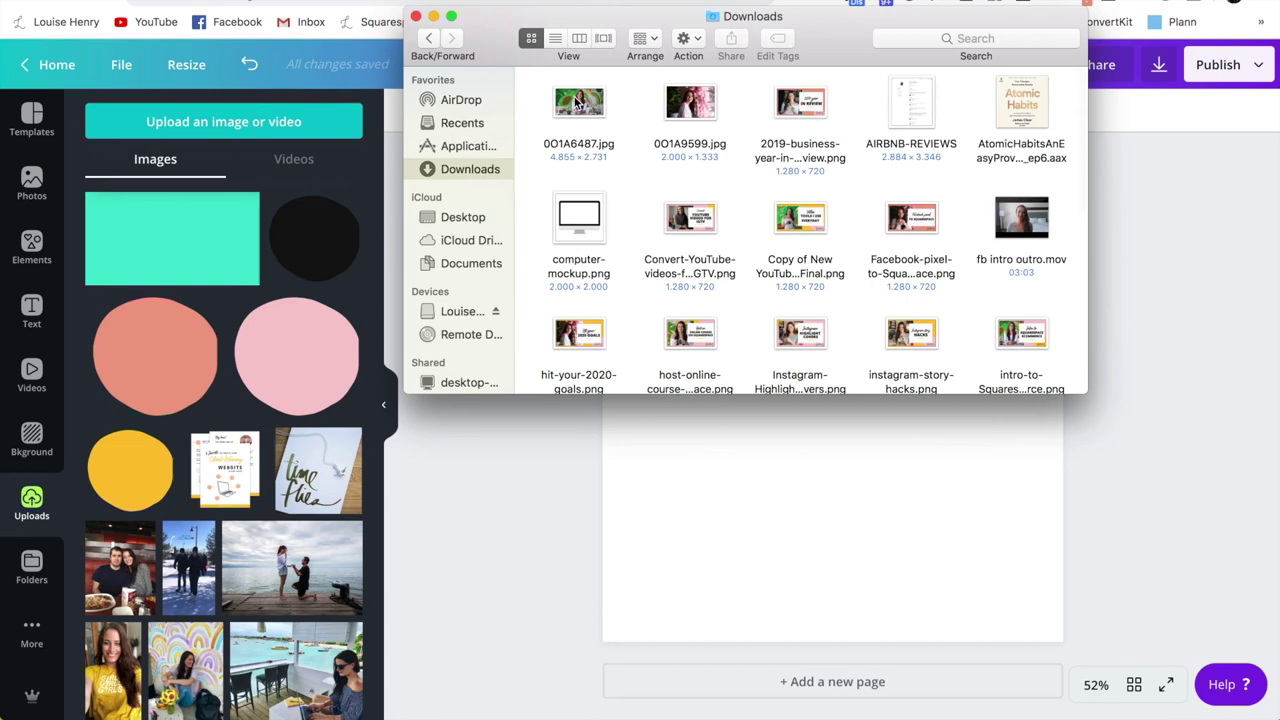
{"action": "left_click_drag", "start_coordinate": [585, 108], "coordinate": [200, 250]}
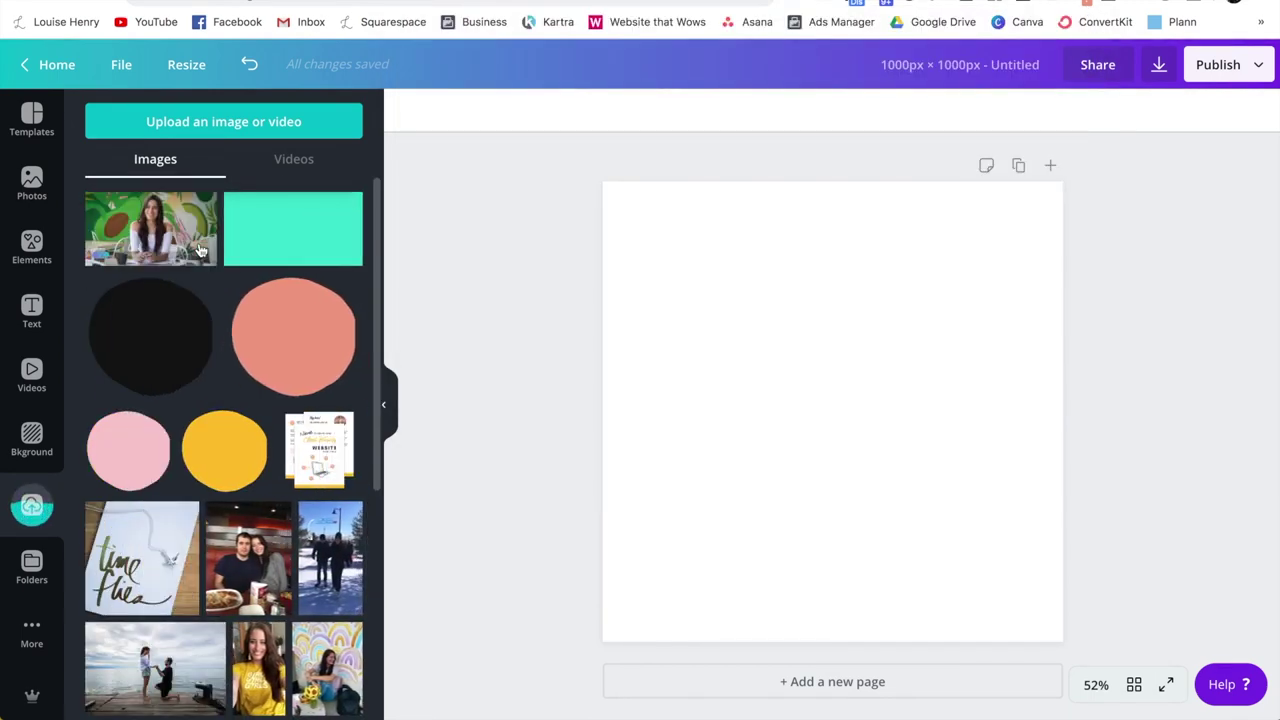
Place the uploaded photo on the page and strip its background with Background Remover.
{"action": "left_click", "coordinate": [141, 239]}
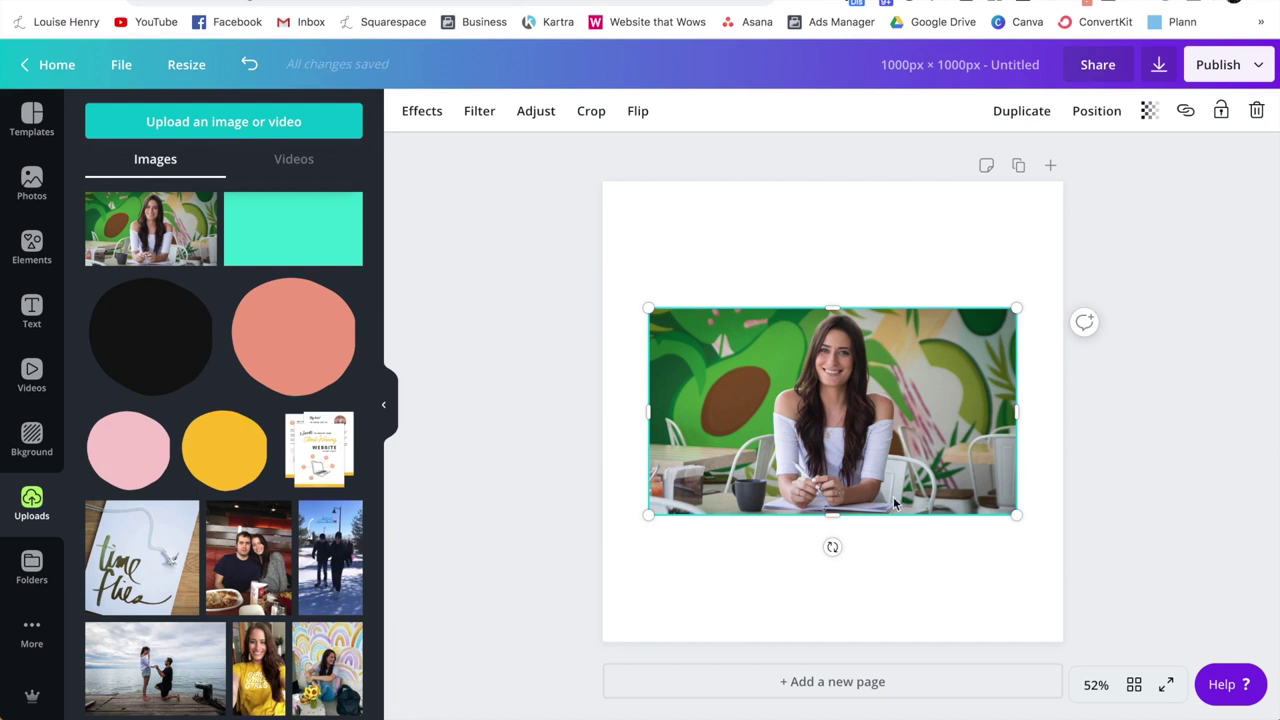
{"action": "left_click", "coordinate": [420, 112]}
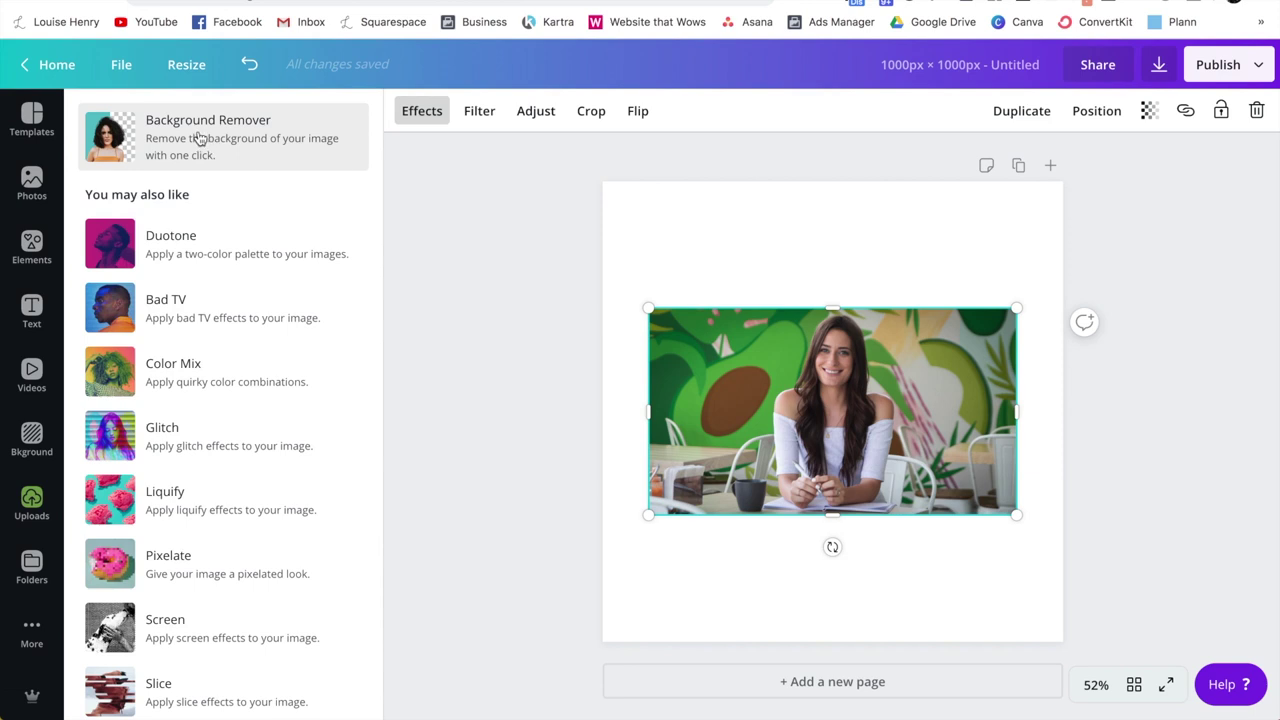
{"action": "left_click", "coordinate": [199, 138]}
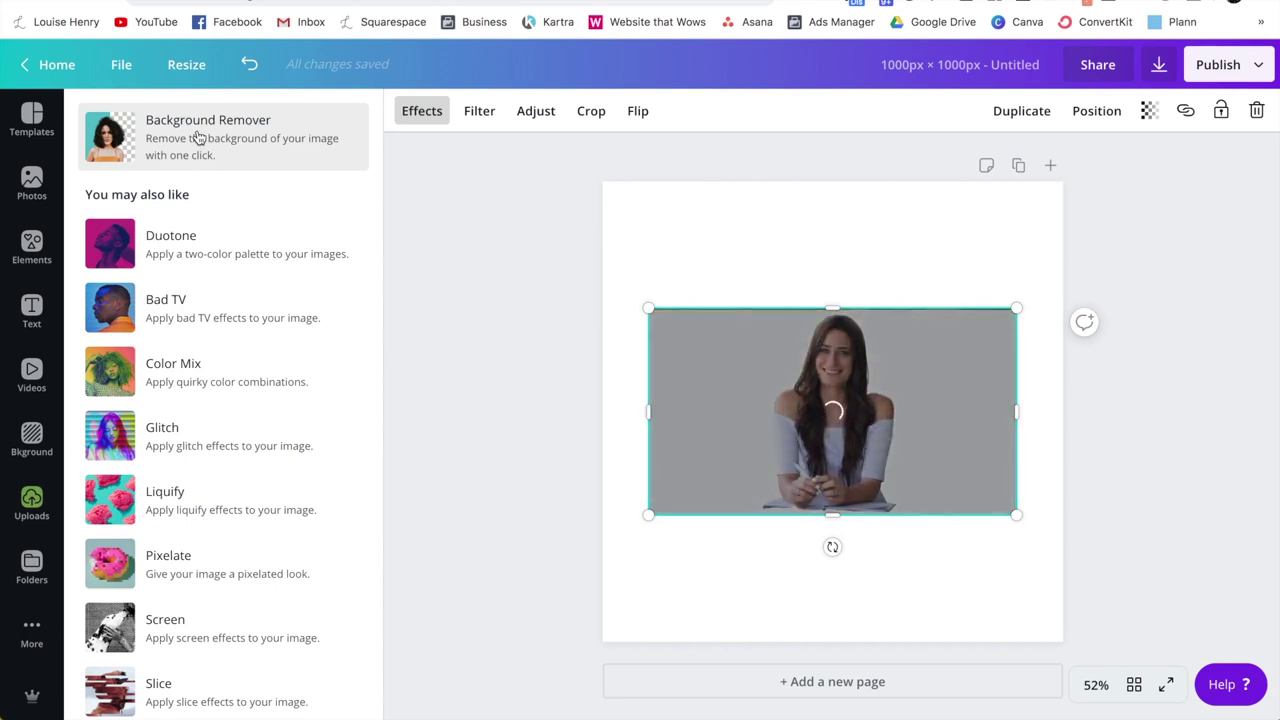
{"action": "left_click", "coordinate": [1135, 184]}
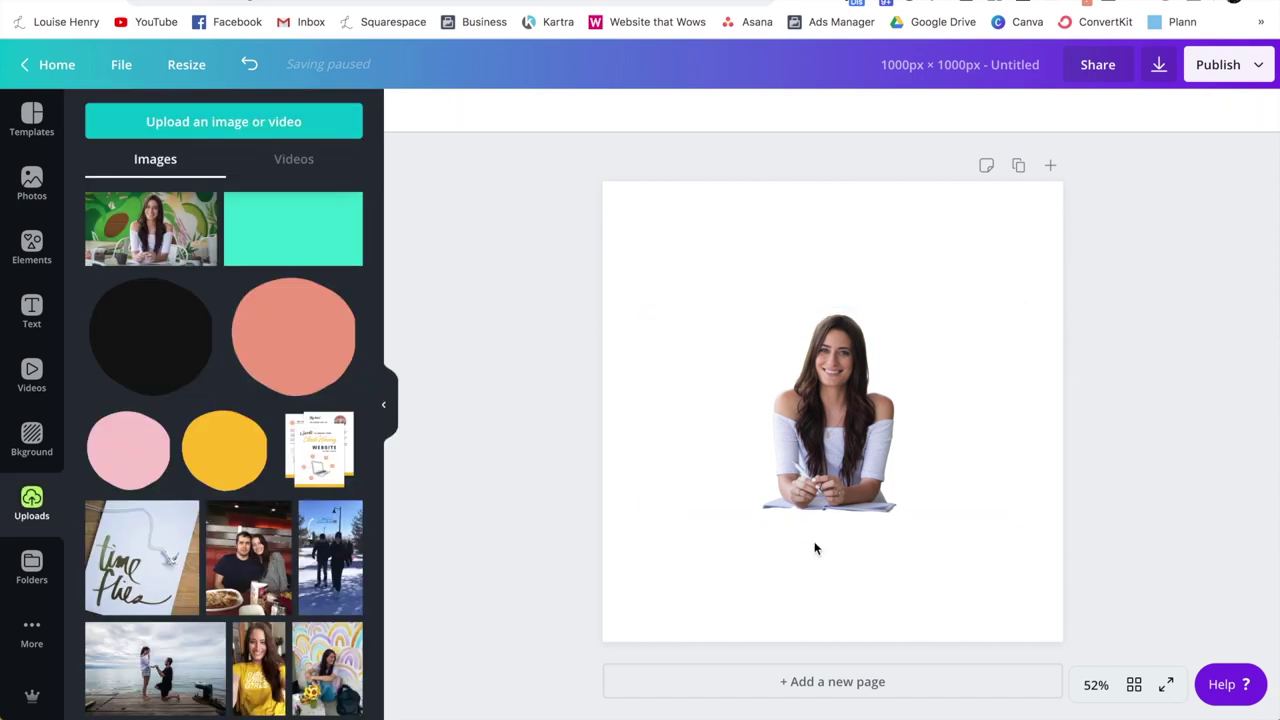
Enlarge the woman cut-out and set it in the lower right, resting on the bottom edge.
{"action": "left_click", "coordinate": [805, 462]}
{"action": "left_click_drag", "start_coordinate": [645, 306], "coordinate": [476, 314]}
{"action": "left_click_drag", "start_coordinate": [940, 420], "coordinate": [1013, 455]}
{"action": "left_click", "coordinate": [1086, 266]}
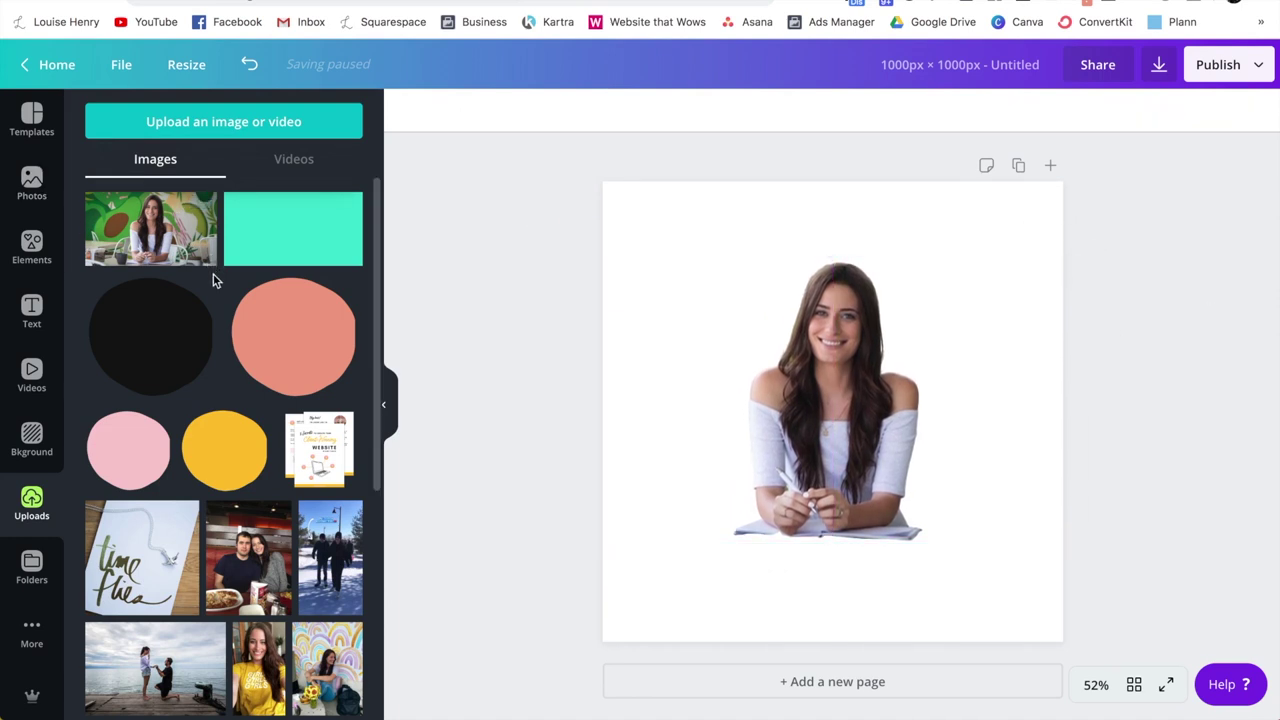
{"action": "left_click", "coordinate": [906, 398]}
{"action": "left_click_drag", "start_coordinate": [574, 549], "coordinate": [520, 574]}
{"action": "left_click_drag", "start_coordinate": [863, 453], "coordinate": [974, 494]}
{"action": "left_click", "coordinate": [1177, 237]}
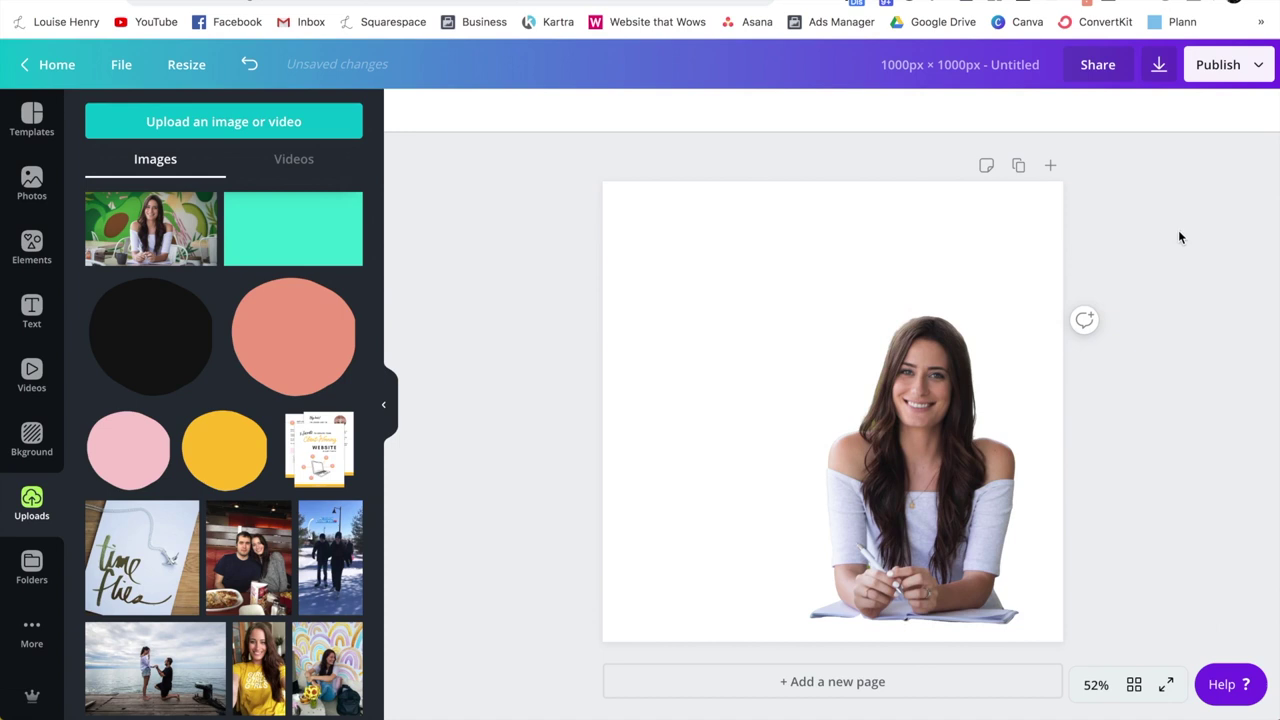
{"action": "left_click", "coordinate": [971, 263]}
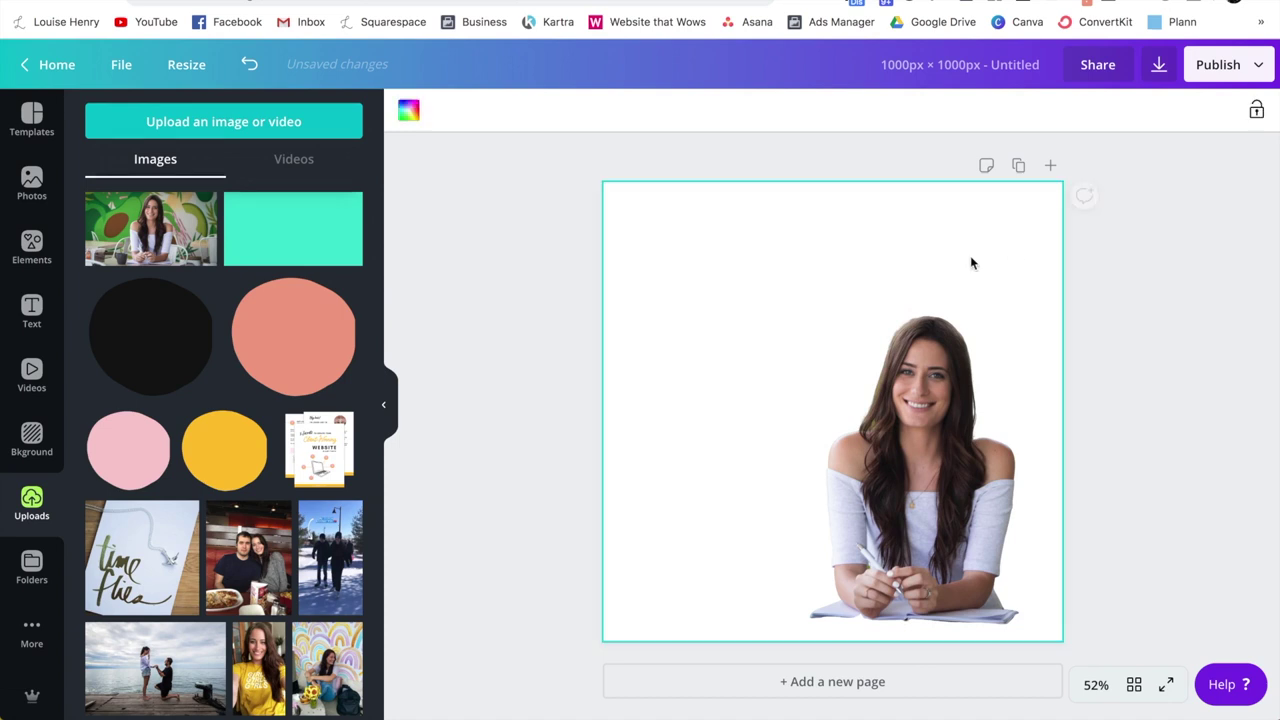
Make the page background yellow, then switch it to pink.
{"action": "left_click", "coordinate": [410, 110]}
{"action": "left_click", "coordinate": [152, 296]}
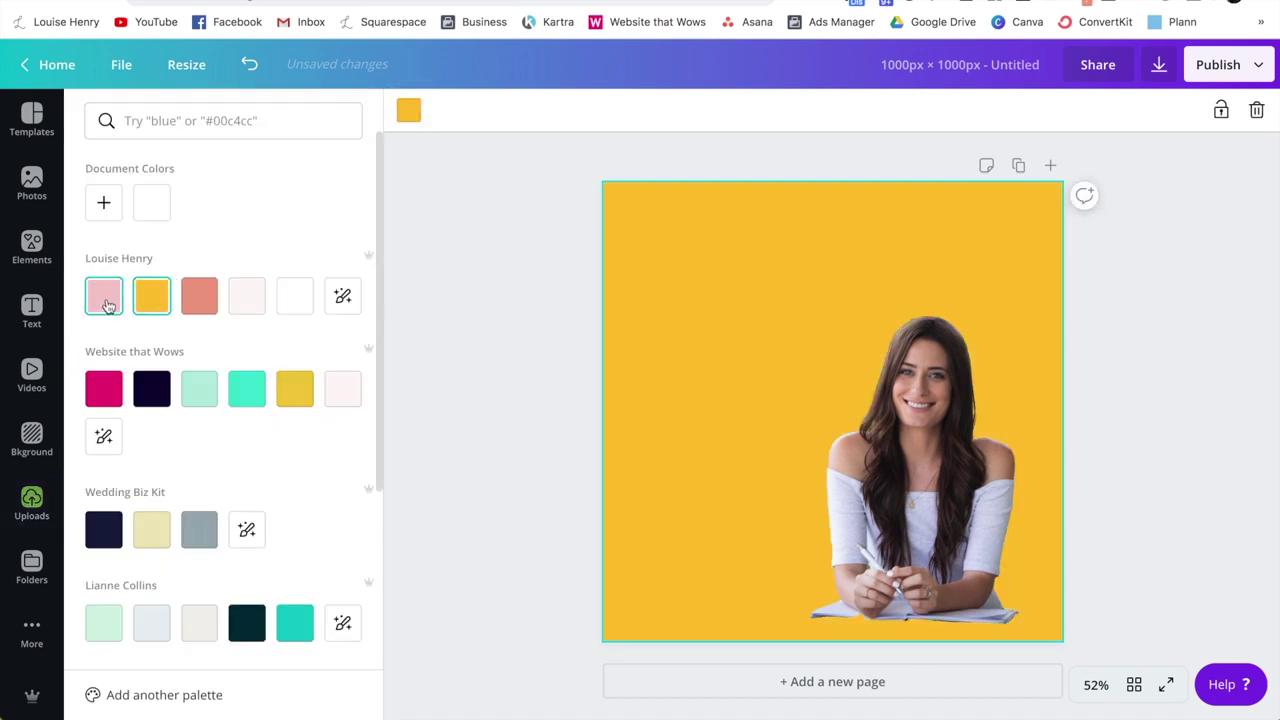
{"action": "left_click", "coordinate": [105, 298]}
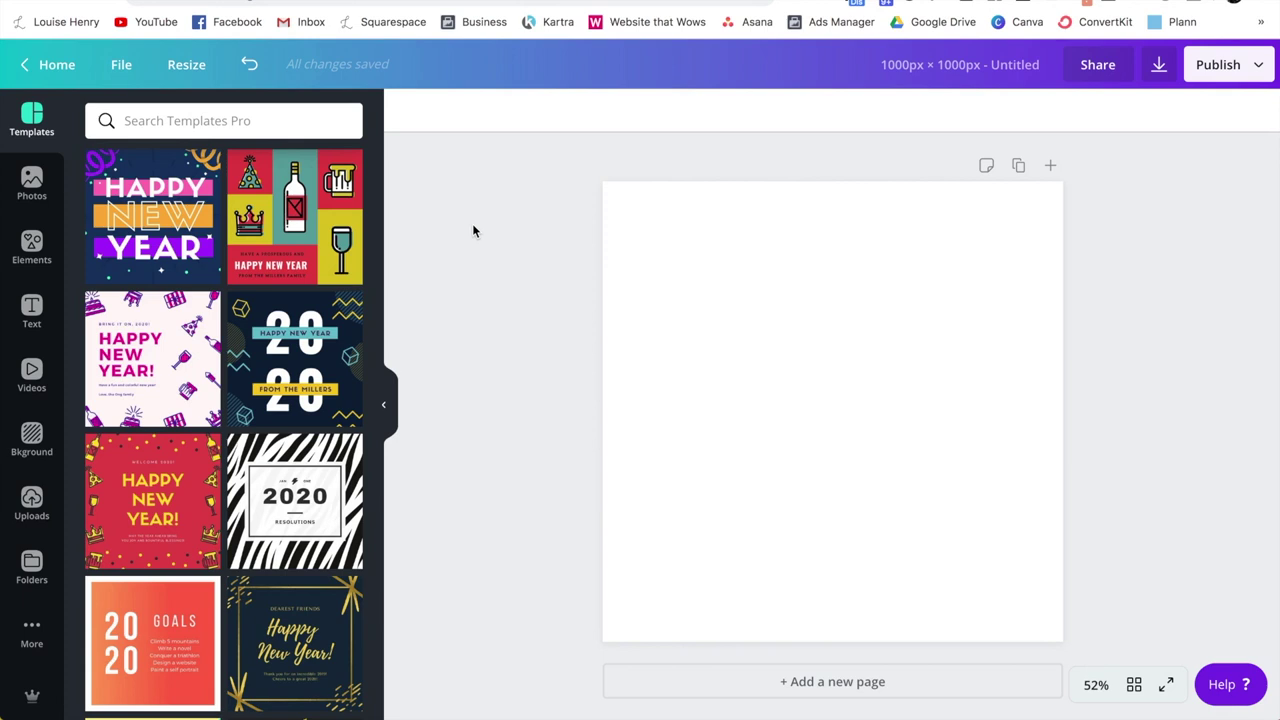
Insert the Instagram Captions page from the multi-page YouTube thumbnails design.
{"action": "left_click", "coordinate": [31, 566]}
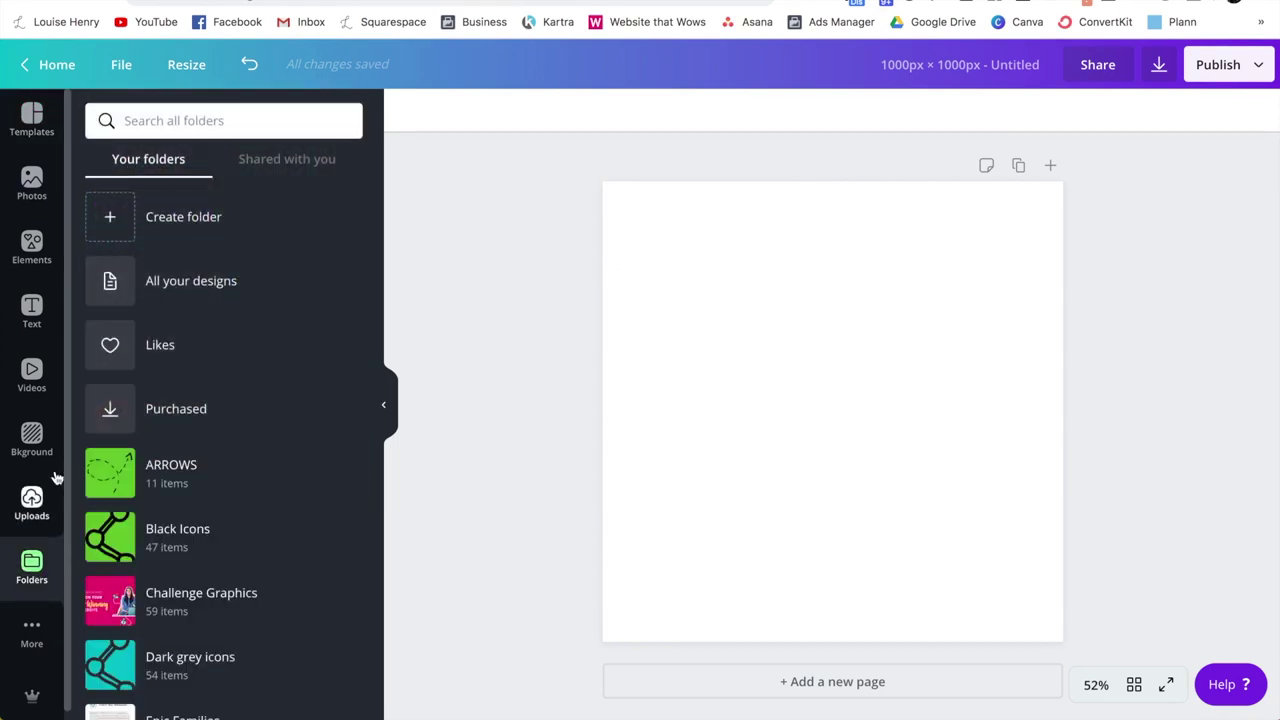
{"action": "left_click", "coordinate": [219, 281]}
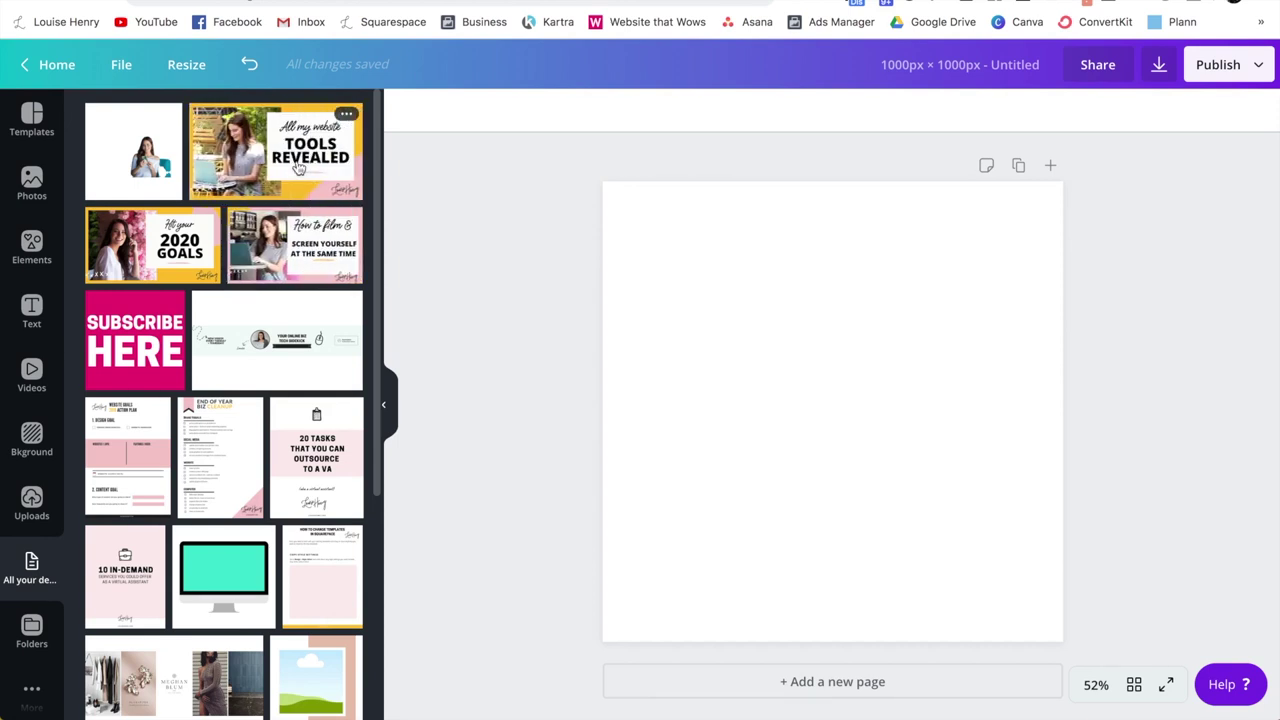
{"action": "left_click", "coordinate": [284, 152]}
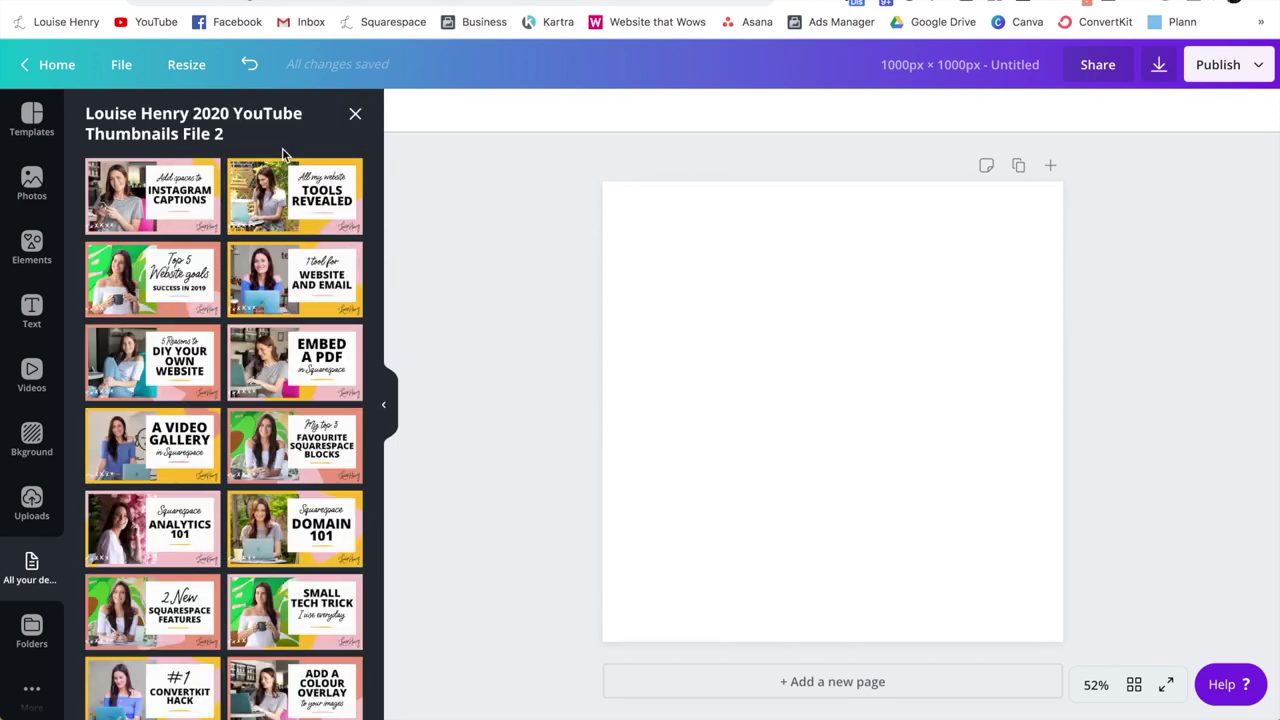
{"action": "left_click", "coordinate": [170, 199]}
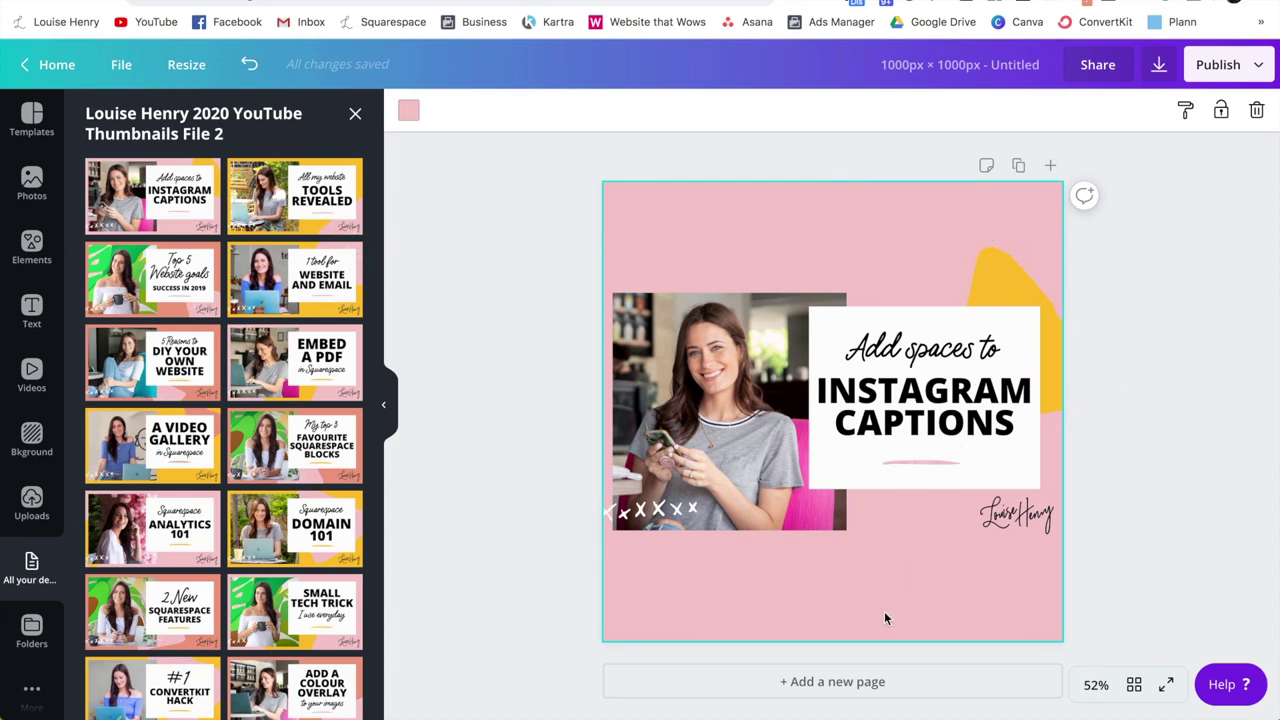
Undo the last change, then delete the woman's photo and its empty frame.
{"action": "key", "text": "ctrl+z"}
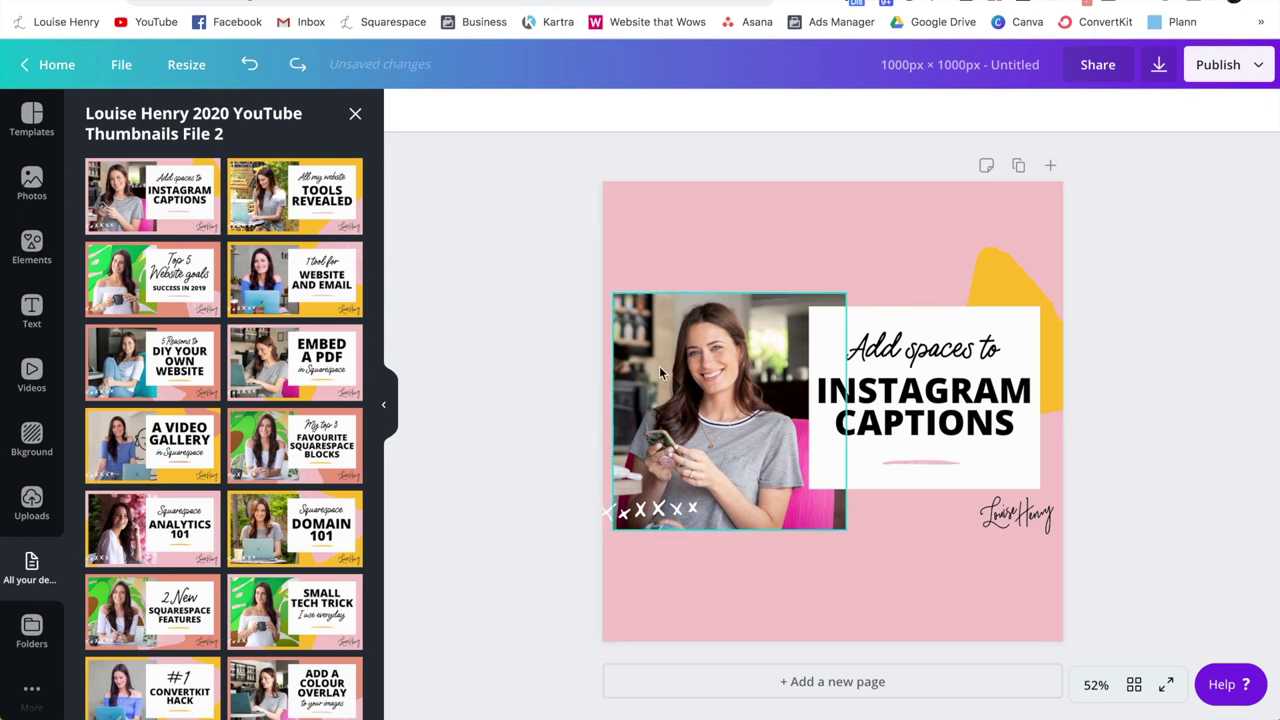
{"action": "left_click", "coordinate": [659, 372]}
{"action": "key", "text": "Delete"}
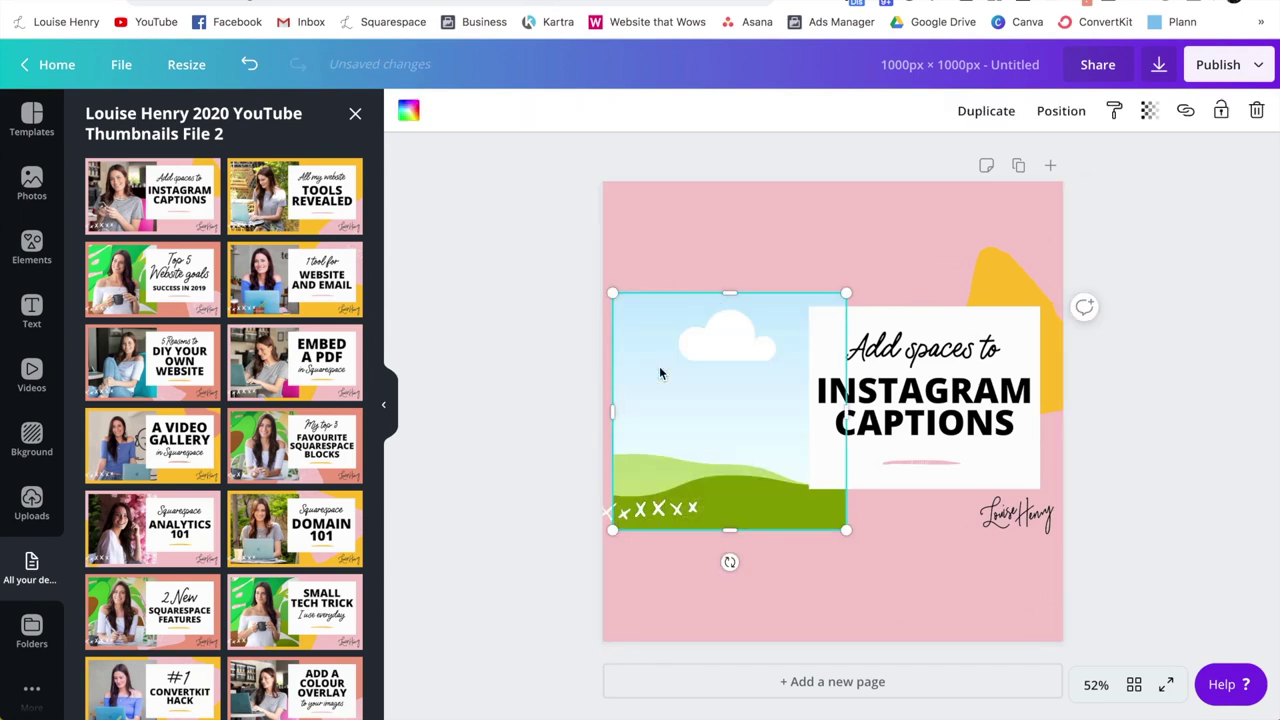
{"action": "key", "text": "Delete"}
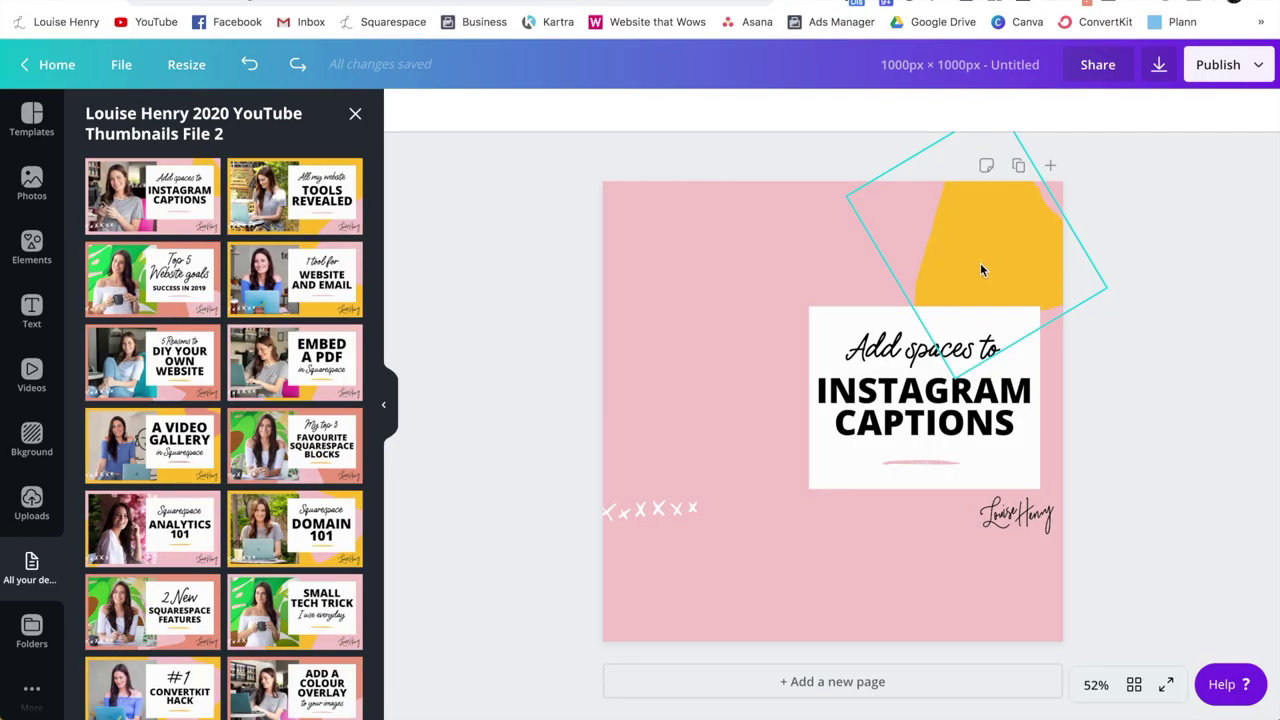
Move the yellow shape to the left edge and lock it.
{"action": "left_click_drag", "start_coordinate": [986, 257], "coordinate": [614, 469]}
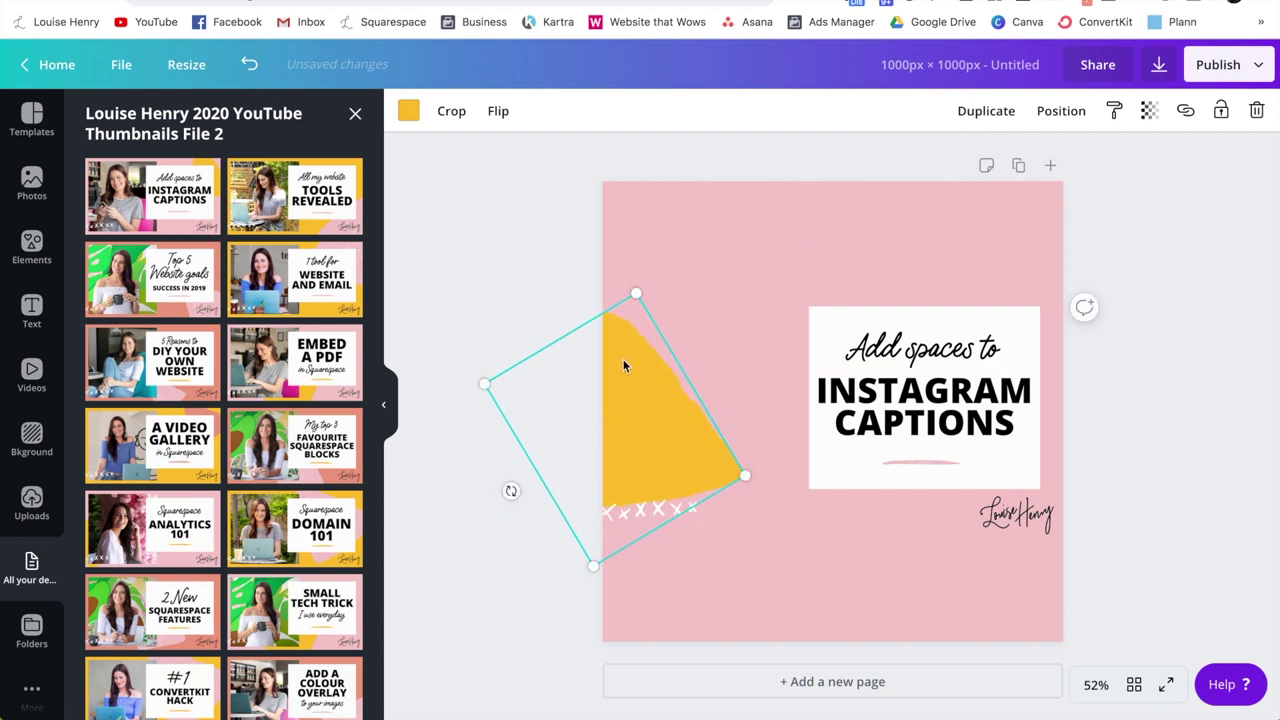
{"action": "left_click", "coordinate": [1222, 112]}
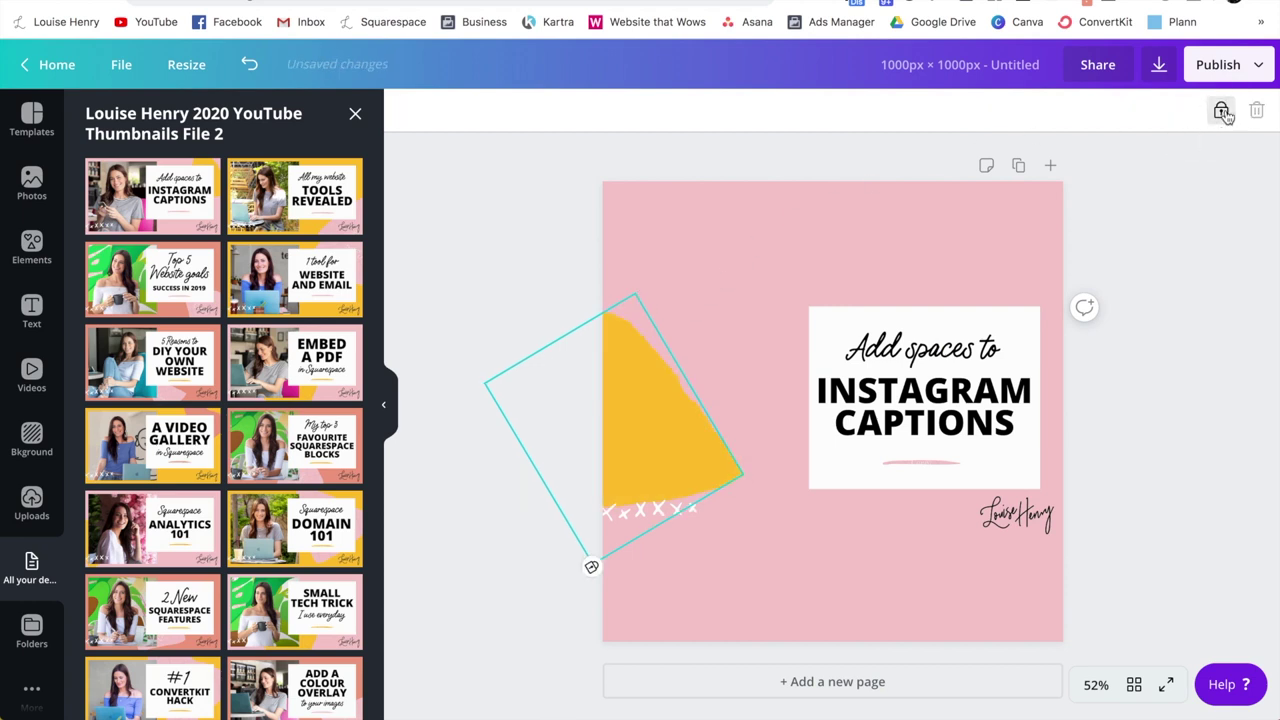
{"action": "left_click", "coordinate": [496, 540]}
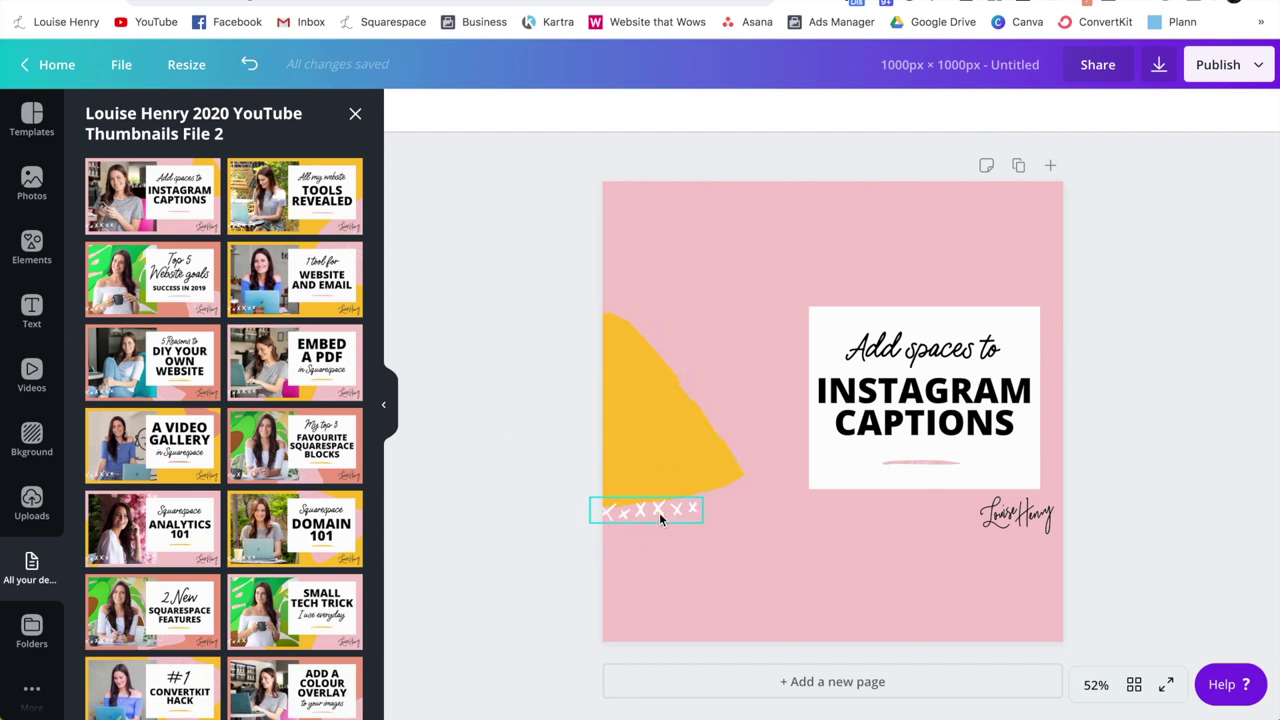
Shrink the x marks, position them on the yellow shape, and lock them.
{"action": "left_click_drag", "start_coordinate": [667, 510], "coordinate": [645, 480]}
{"action": "left_click", "coordinate": [554, 389]}
{"action": "left_click", "coordinate": [629, 485]}
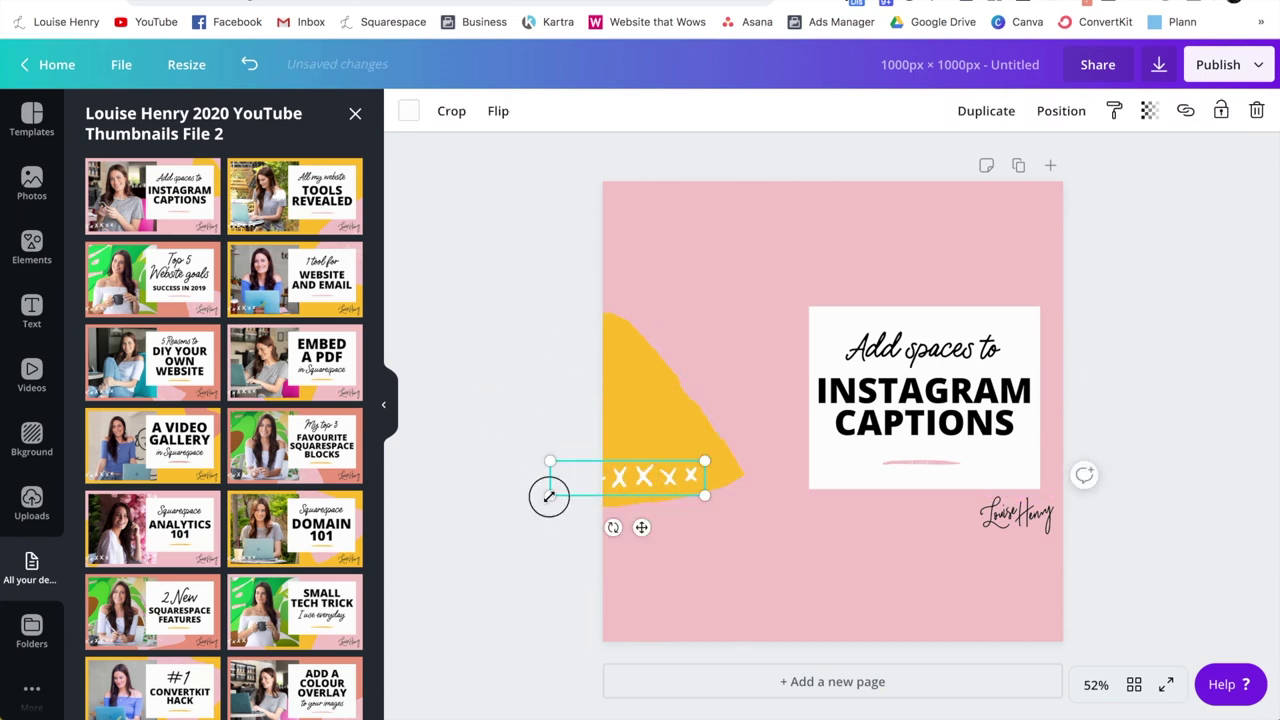
{"action": "left_click_drag", "start_coordinate": [549, 495], "coordinate": [574, 487]}
{"action": "left_click_drag", "start_coordinate": [691, 466], "coordinate": [698, 470]}
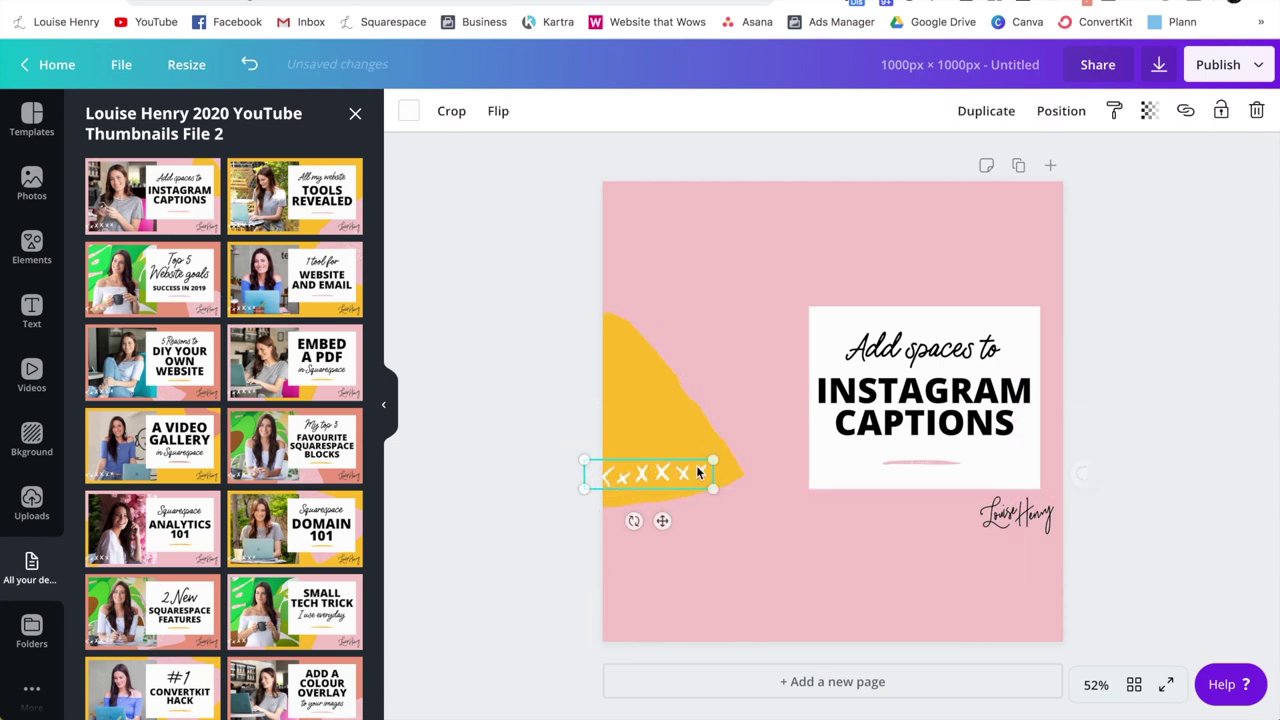
{"action": "left_click", "coordinate": [1221, 113]}
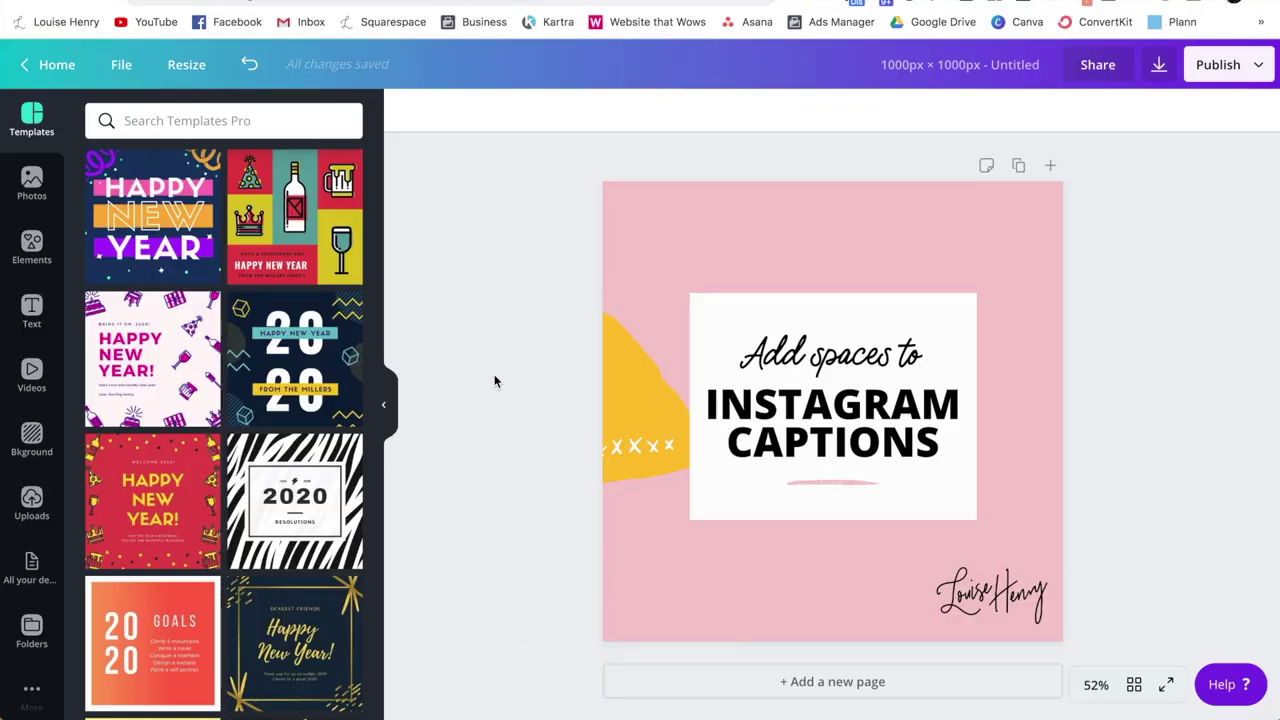
Open Elements, show all Stickers, and browse the festive, arrow, word, emoji and social stickers.
{"action": "left_click", "coordinate": [33, 250]}
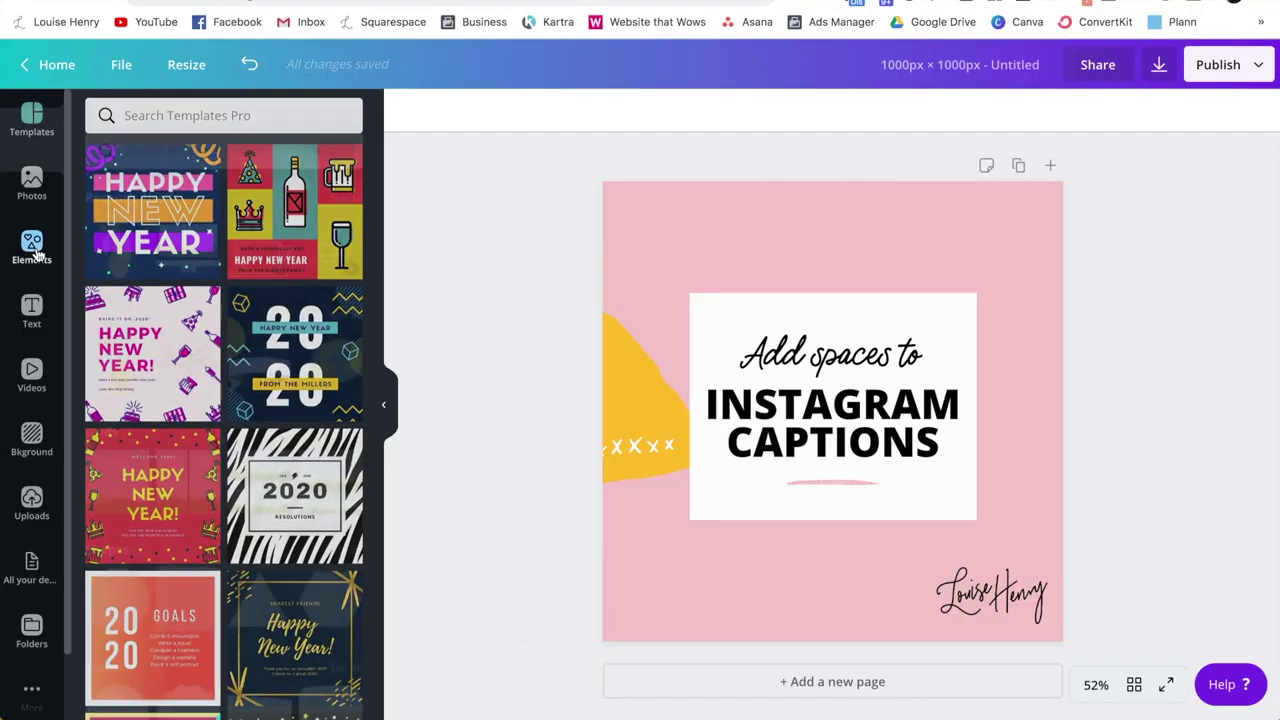
{"action": "scroll", "coordinate": [318, 276], "scroll_direction": "down", "scroll_amount": 4}
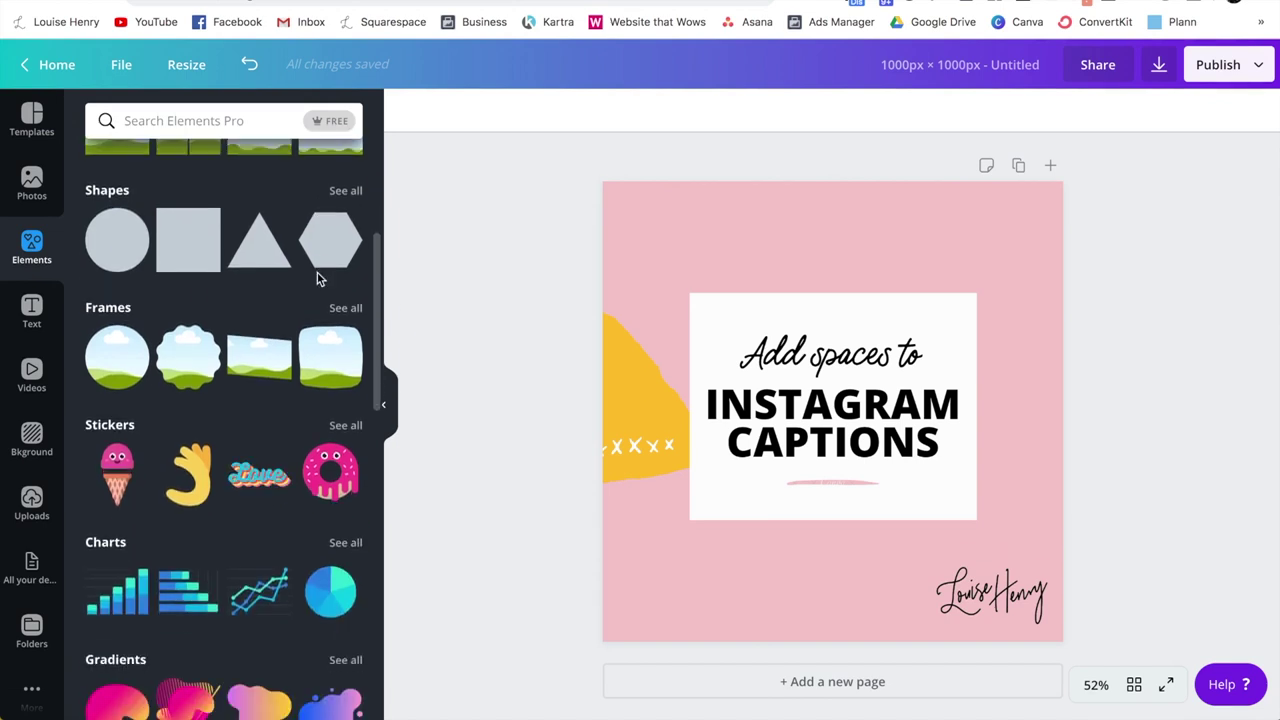
{"action": "scroll", "coordinate": [317, 279], "scroll_direction": "down", "scroll_amount": 1}
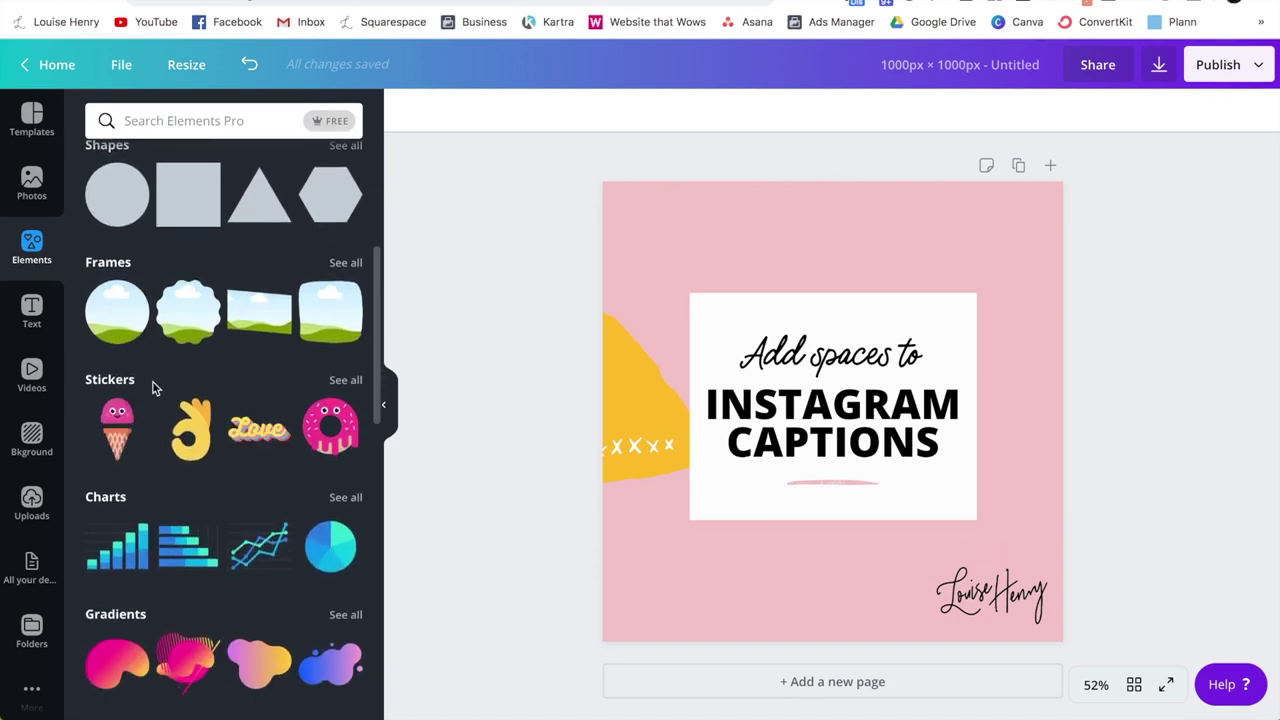
{"action": "left_click", "coordinate": [346, 381]}
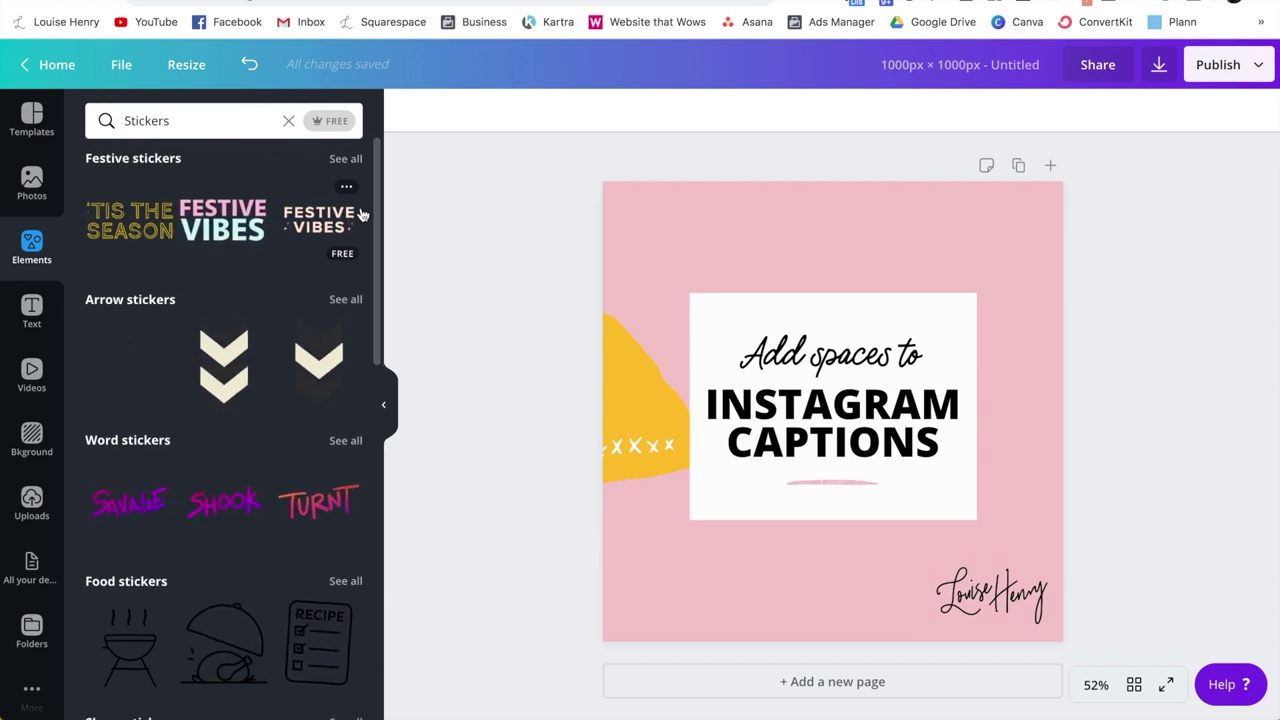
{"action": "scroll", "coordinate": [362, 215], "scroll_direction": "down", "scroll_amount": 4}
{"action": "scroll", "coordinate": [362, 215], "scroll_direction": "down", "scroll_amount": 4}
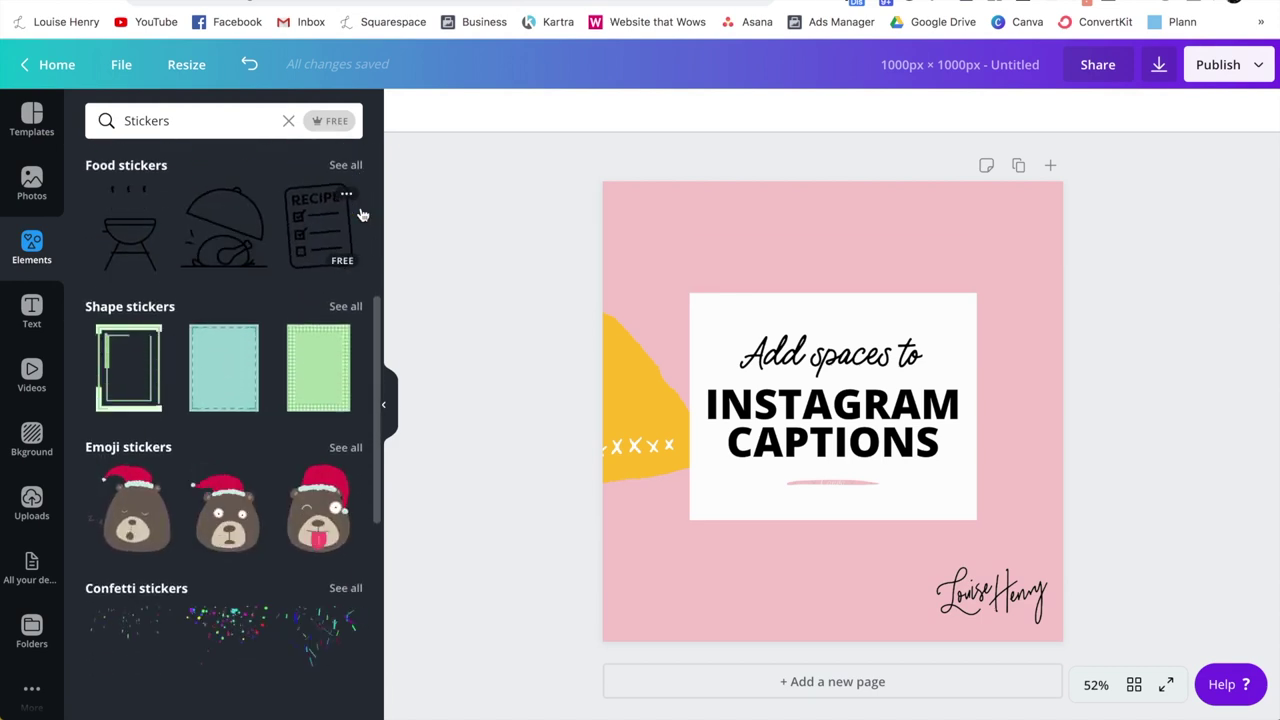
{"action": "scroll", "coordinate": [362, 215], "scroll_direction": "down", "scroll_amount": 6}
{"action": "scroll", "coordinate": [362, 215], "scroll_direction": "down", "scroll_amount": 5}
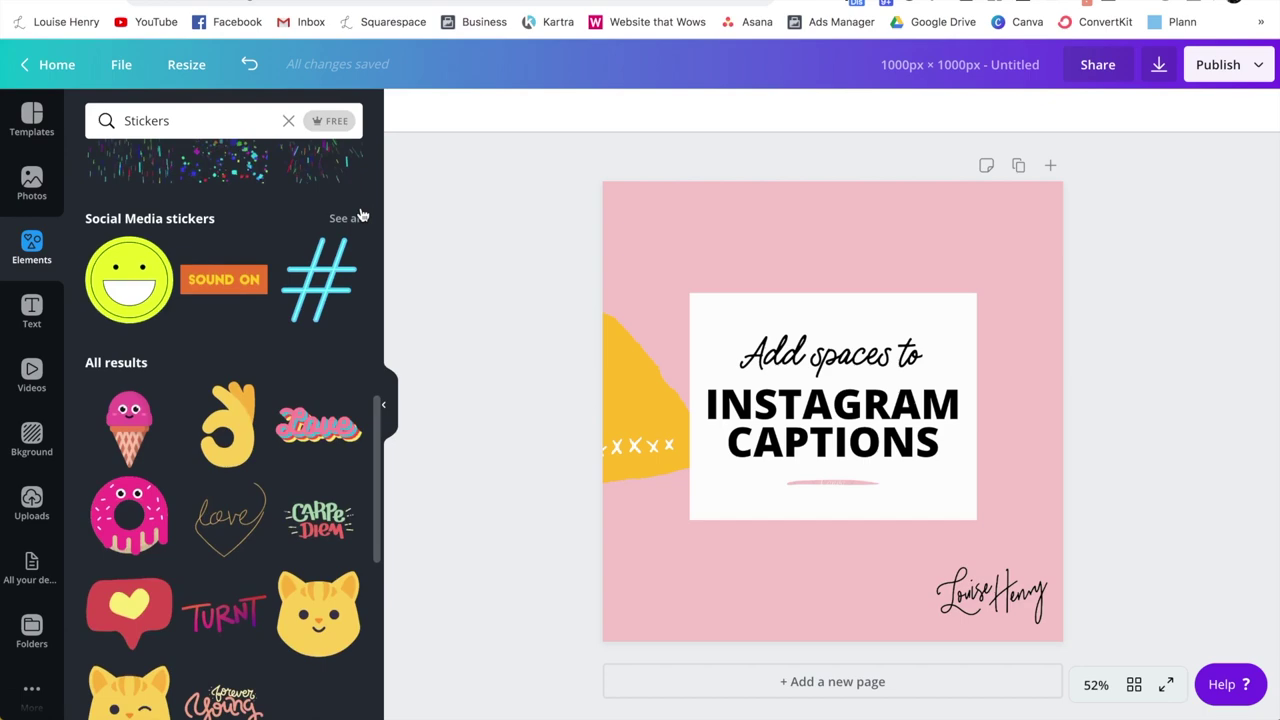
{"action": "scroll", "coordinate": [362, 215], "scroll_direction": "down", "scroll_amount": 6}
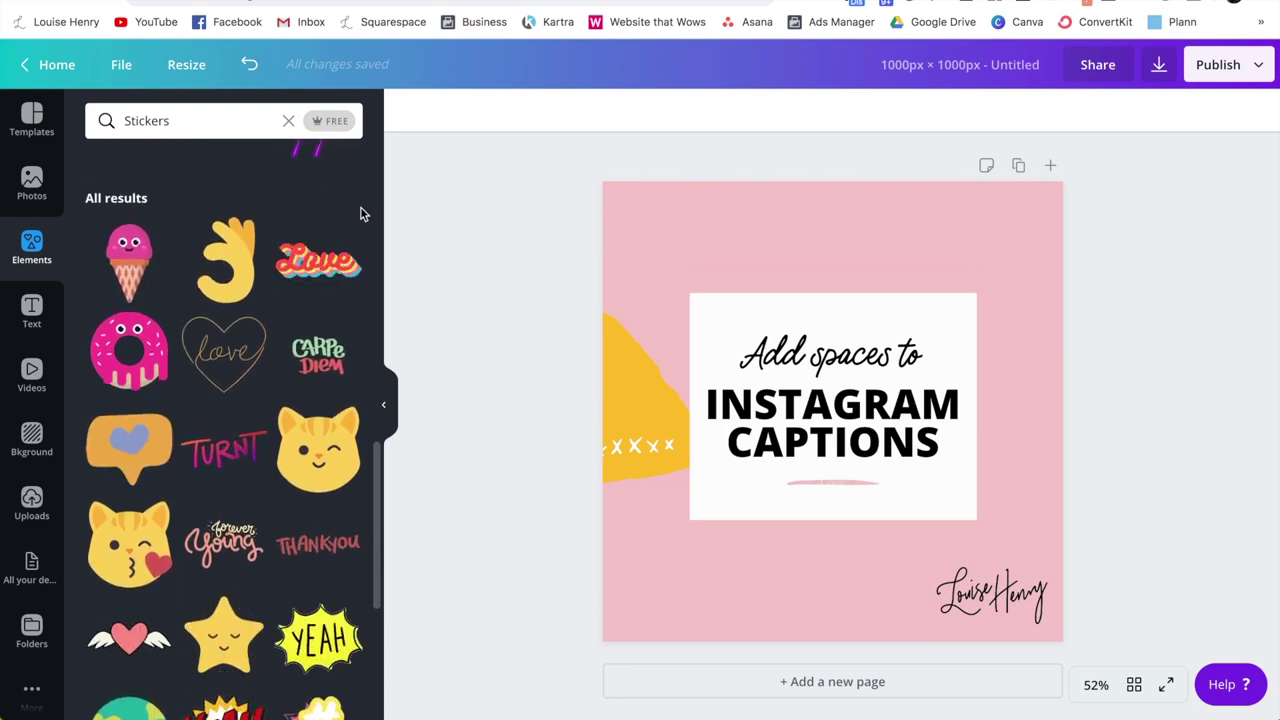
{"action": "scroll", "coordinate": [362, 215], "scroll_direction": "down", "scroll_amount": 6}
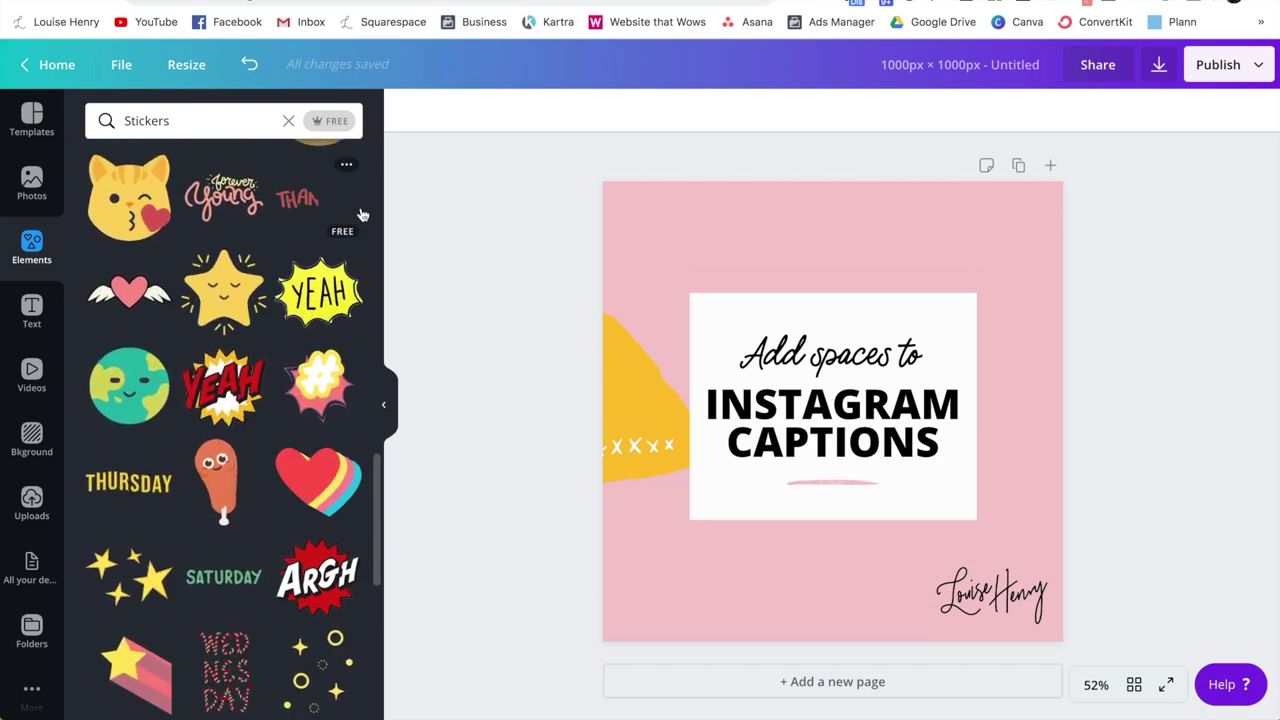
{"action": "scroll", "coordinate": [362, 215], "scroll_direction": "down", "scroll_amount": 4}
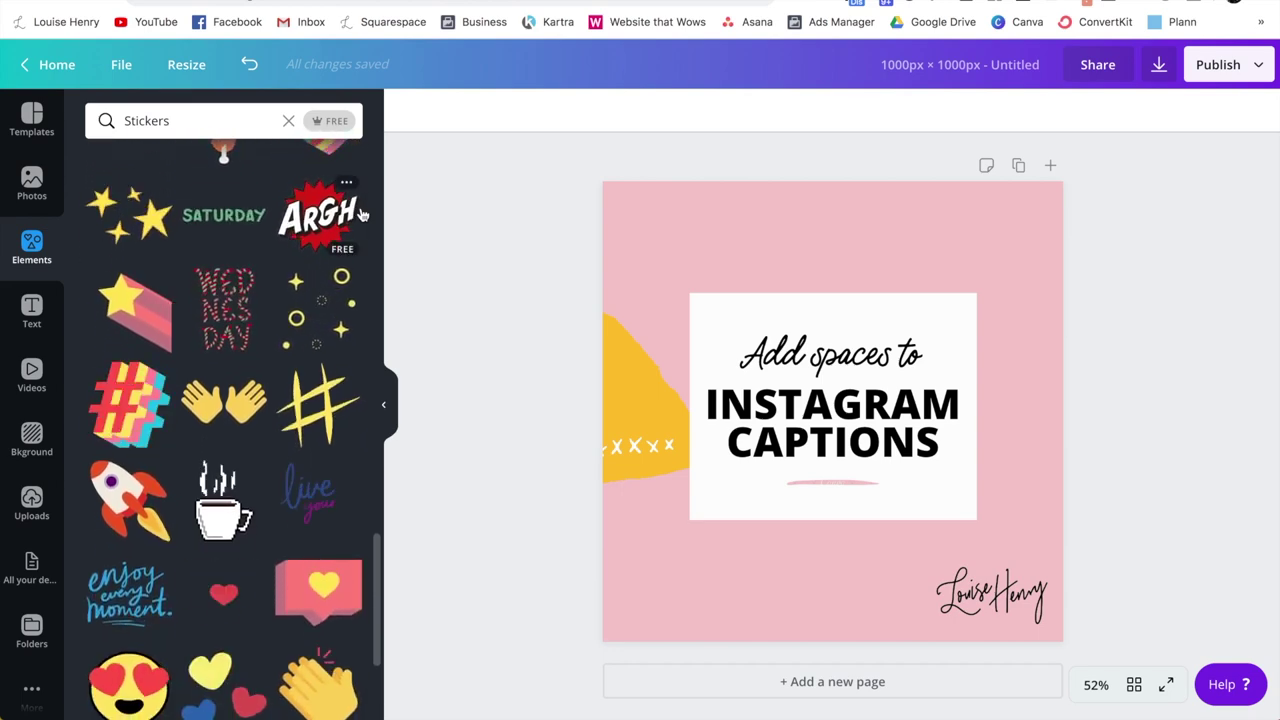
Add a shrunken pink heart speech-bubble sticker on the caption card's top edge.
{"action": "left_click", "coordinate": [318, 602]}
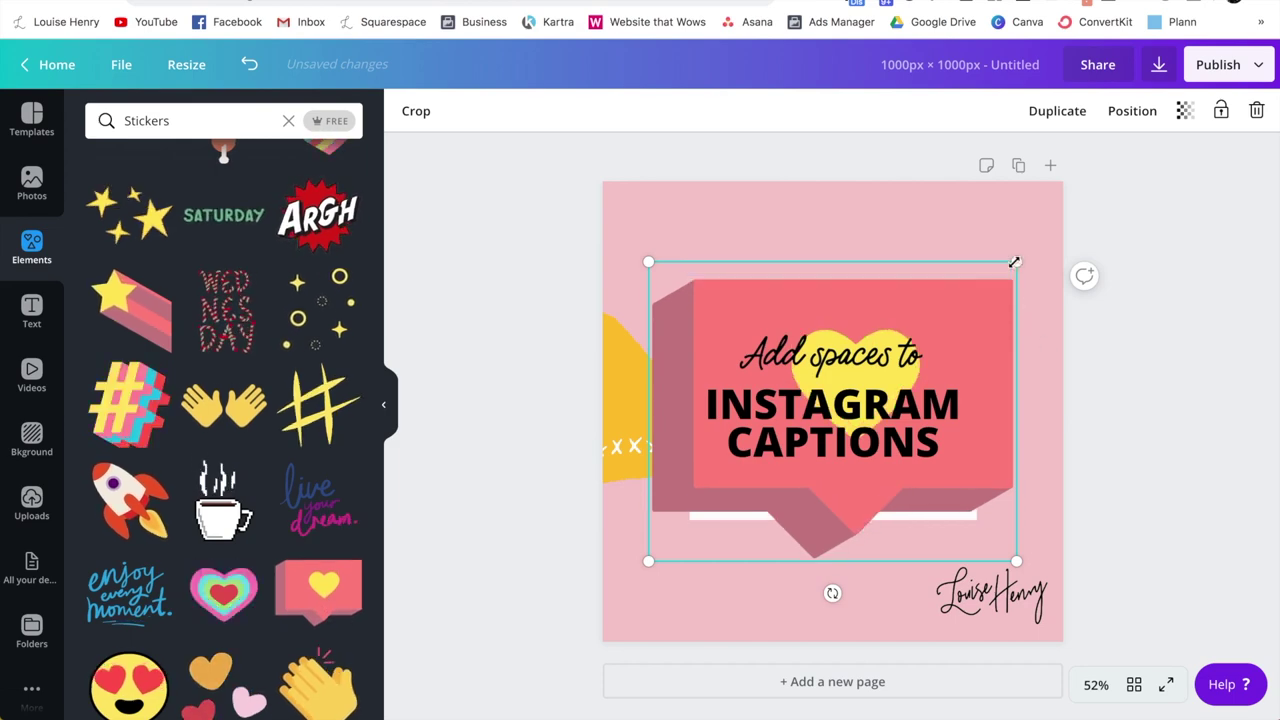
{"action": "left_click_drag", "start_coordinate": [1016, 262], "coordinate": [683, 519]}
{"action": "left_click_drag", "start_coordinate": [785, 290], "coordinate": [816, 316]}
{"action": "left_click", "coordinate": [1185, 321]}
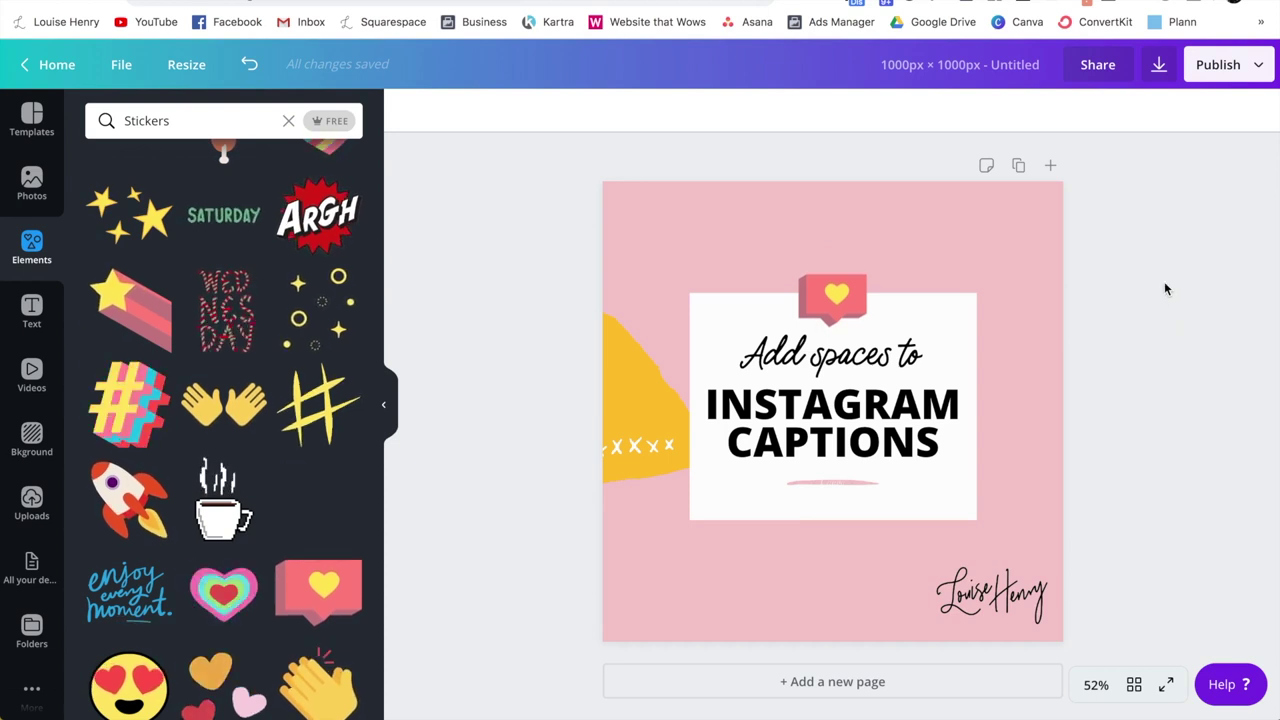
Download the Instagram Captions design as an MP4 video, then dismiss the published message.
{"action": "left_click", "coordinate": [1159, 68]}
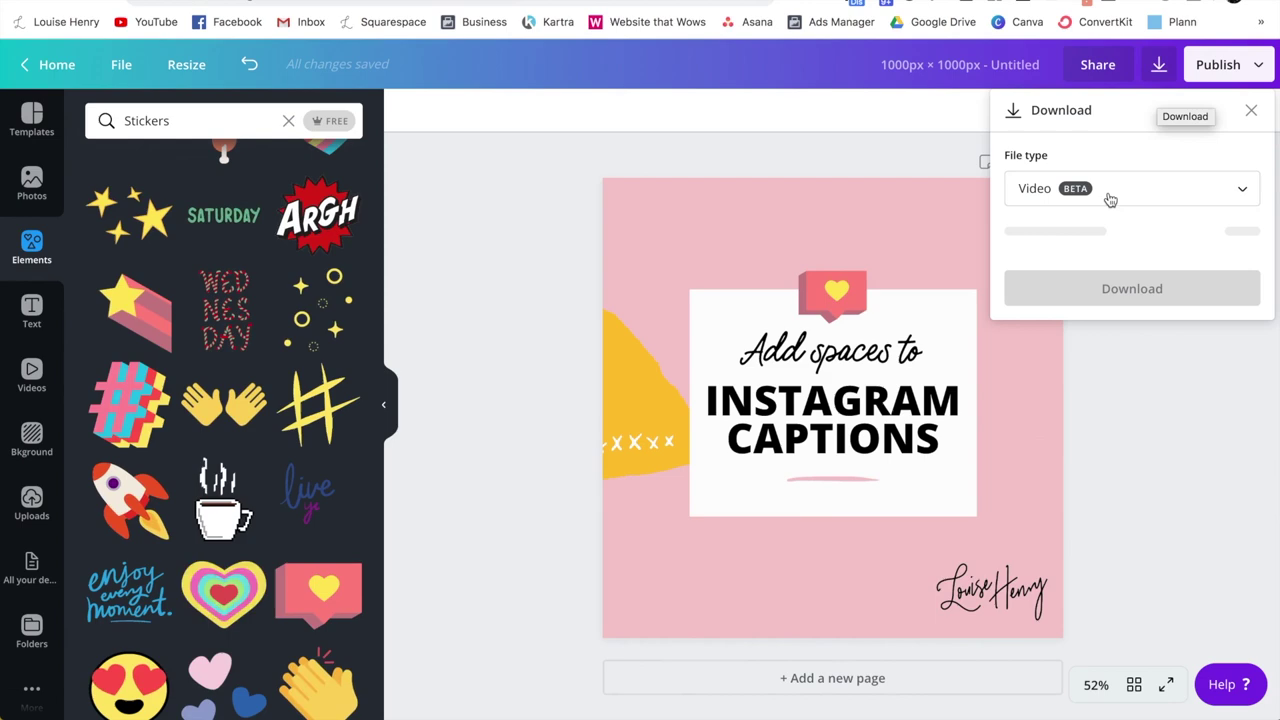
{"action": "left_click", "coordinate": [1110, 196]}
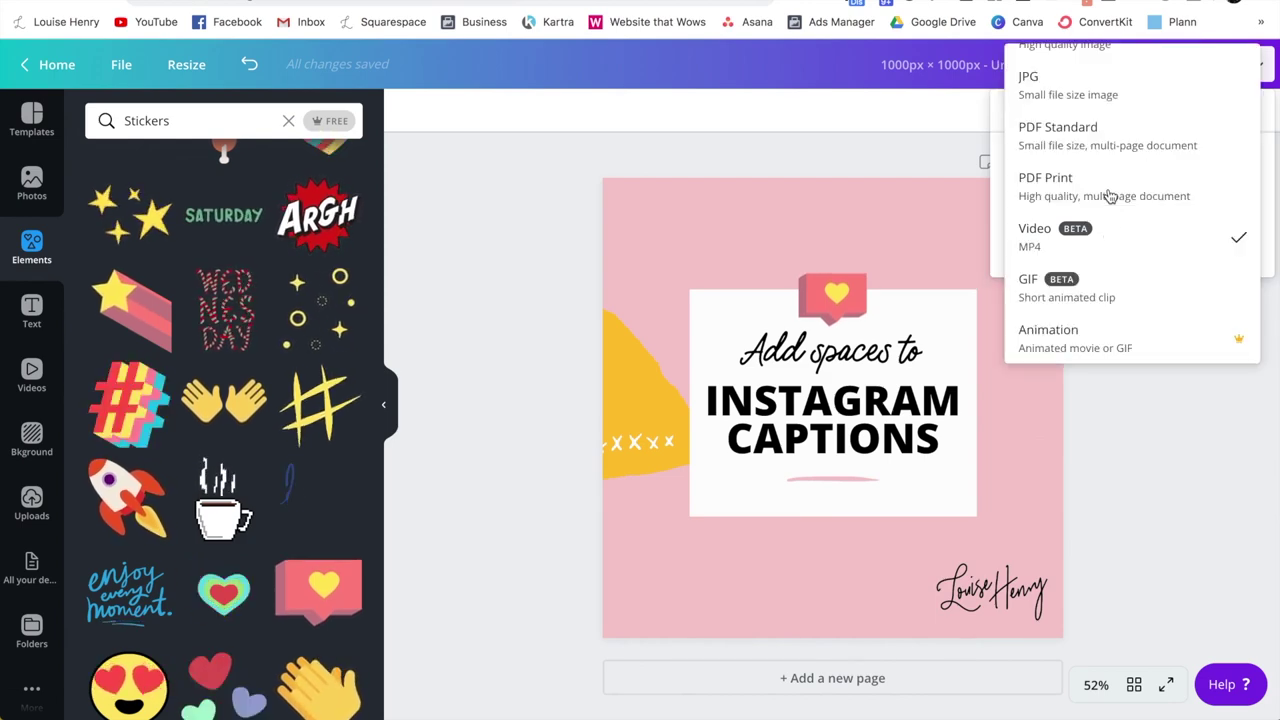
{"action": "left_click", "coordinate": [1062, 237]}
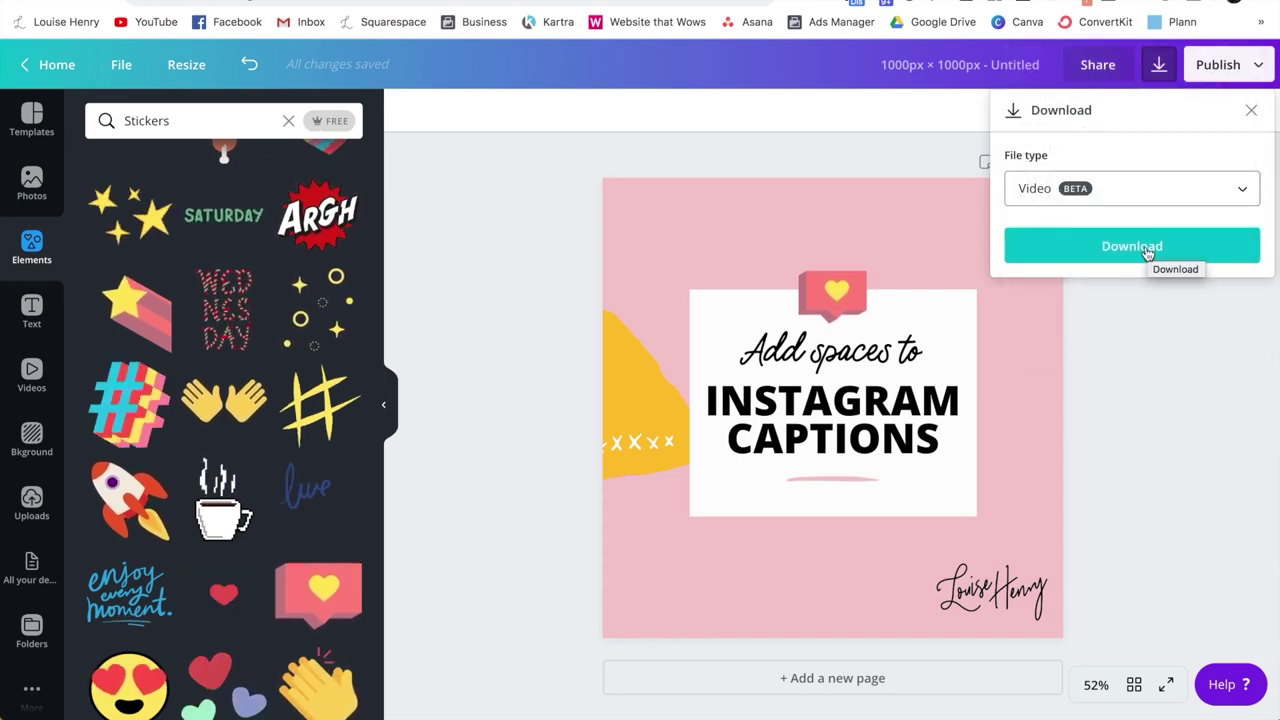
{"action": "left_click", "coordinate": [1097, 246]}
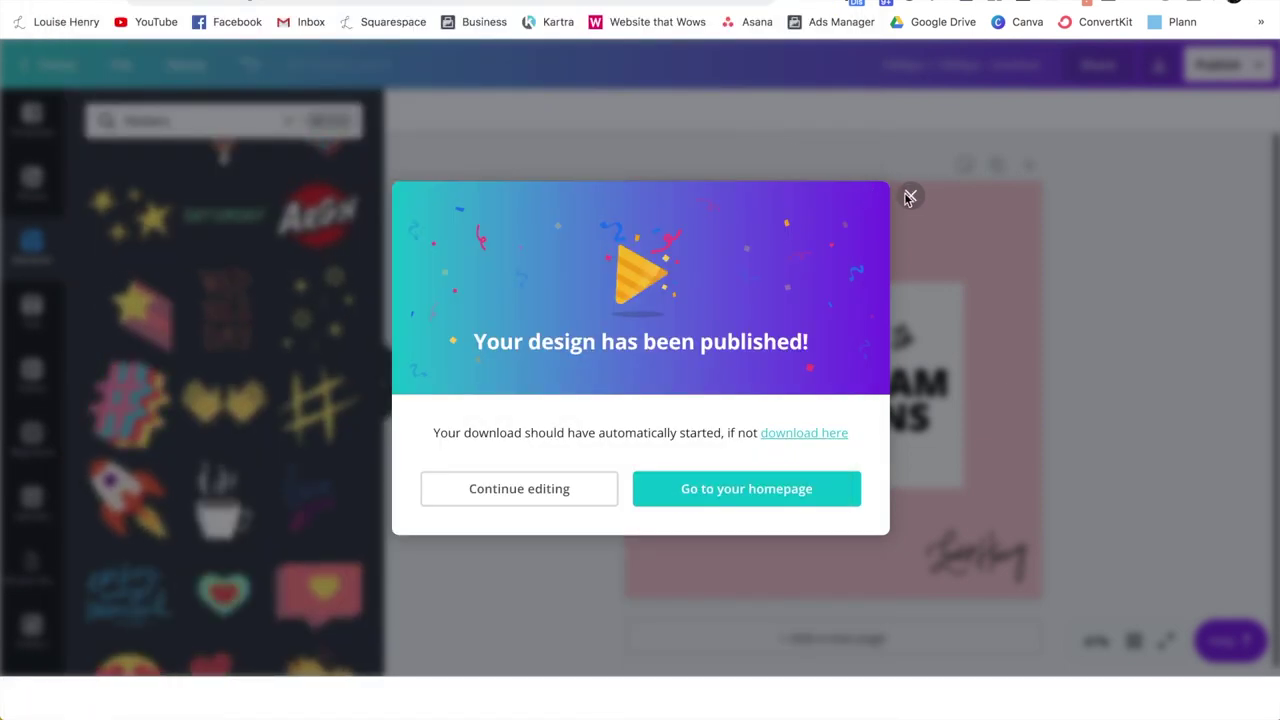
{"action": "left_click", "coordinate": [911, 197]}
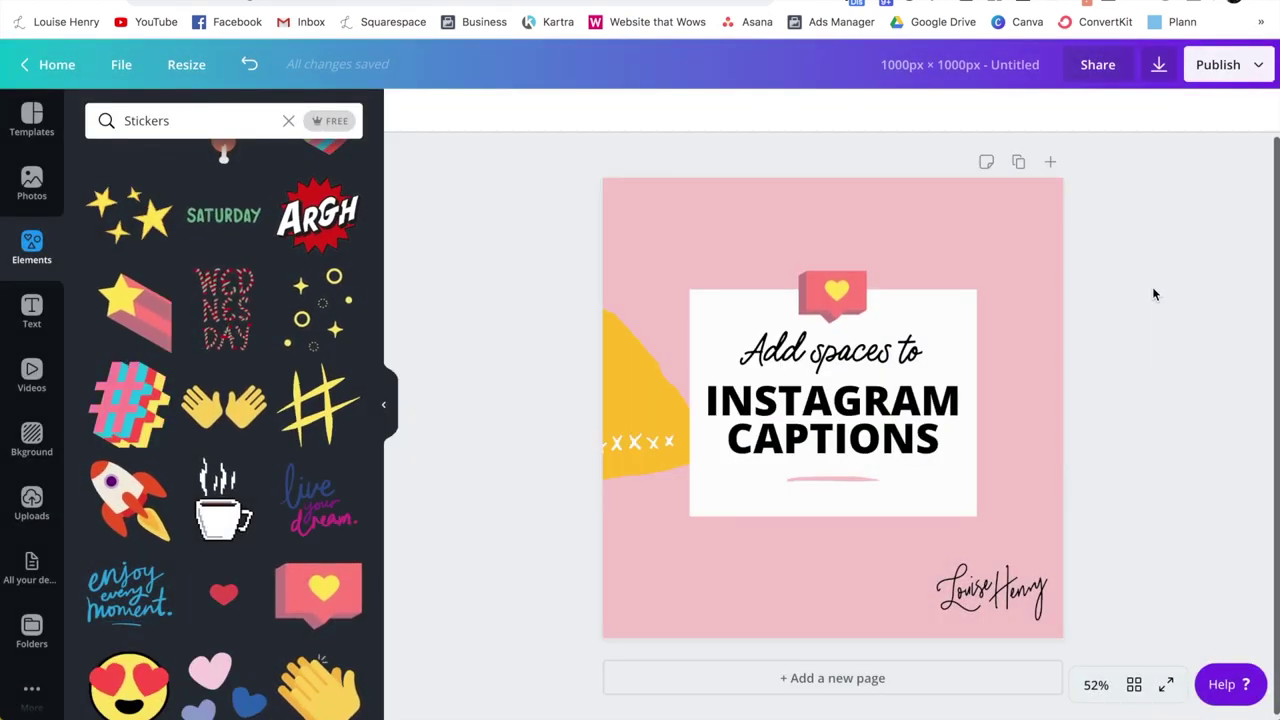
Copy Page 1, then copy Page 2, producing three identical Instagram Captions pages.
{"action": "left_click", "coordinate": [1019, 162]}
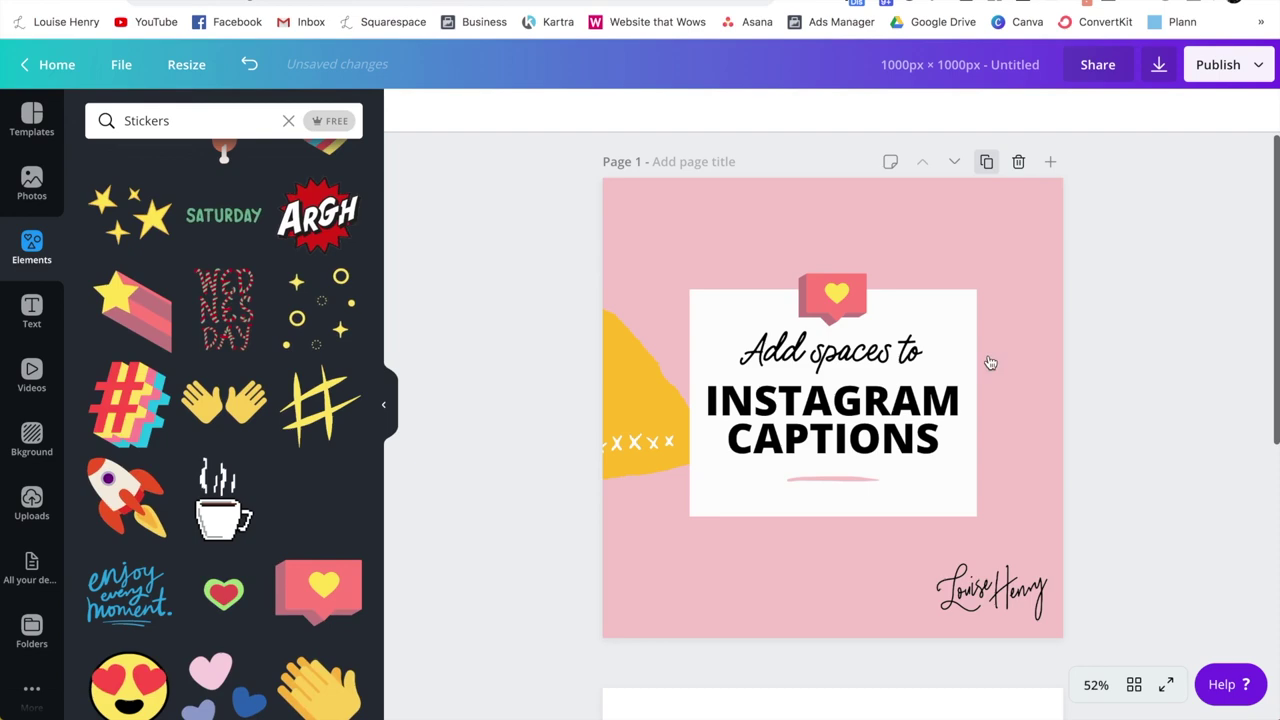
{"action": "scroll", "coordinate": [1027, 453], "scroll_direction": "down", "scroll_amount": 5}
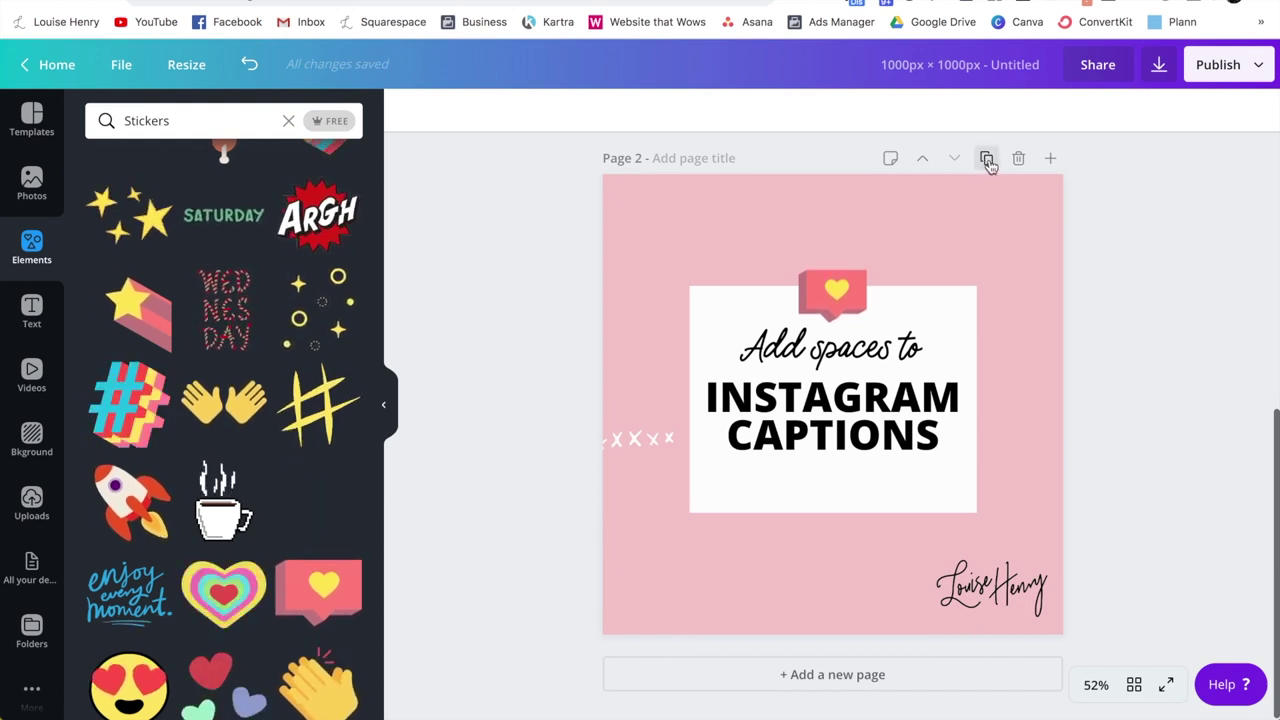
{"action": "left_click", "coordinate": [987, 160]}
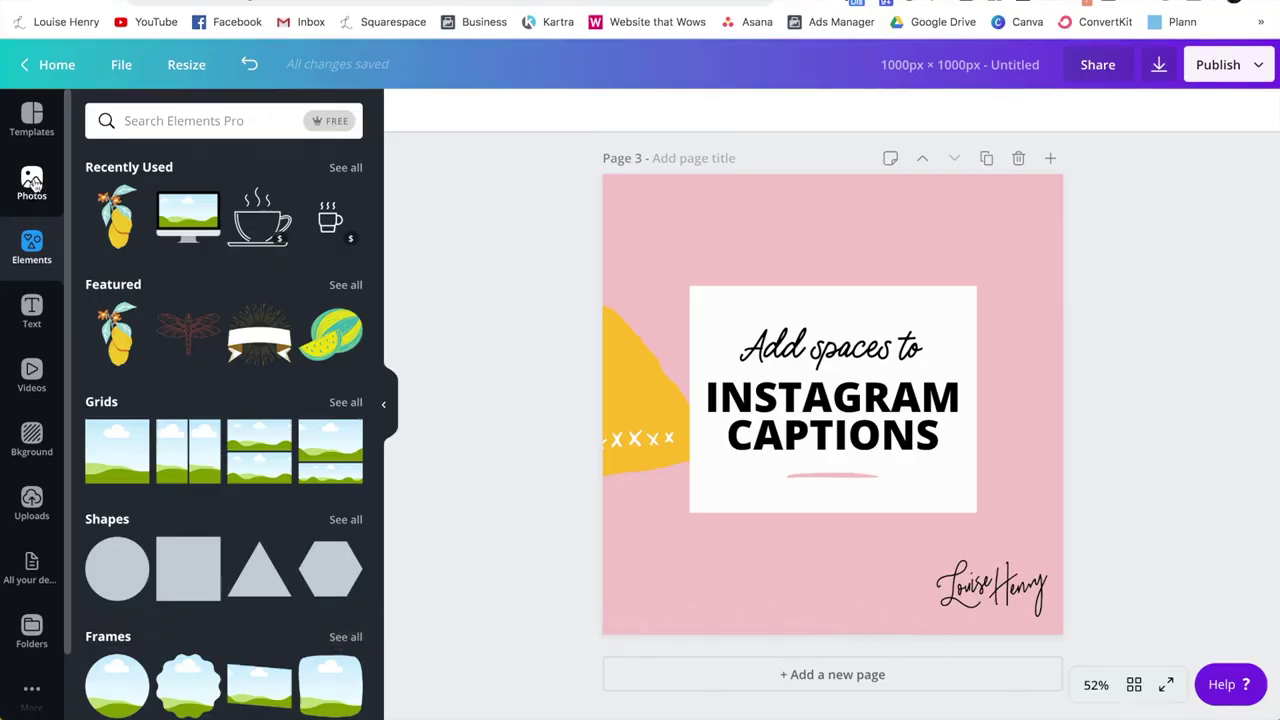
In Uploads, choose Add to folder for the photo 0O1A6487.jpg and browse the folders.
{"action": "left_click", "coordinate": [32, 183]}
{"action": "left_click", "coordinate": [36, 246]}
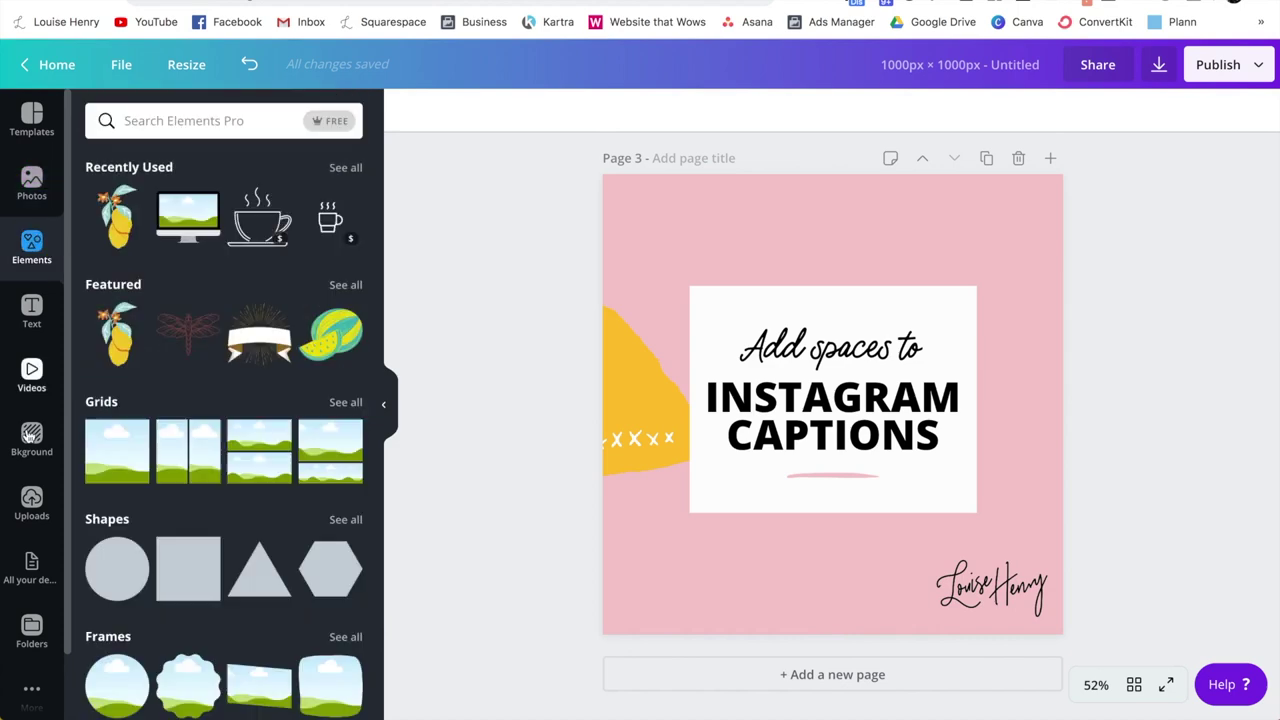
{"action": "left_click", "coordinate": [30, 505]}
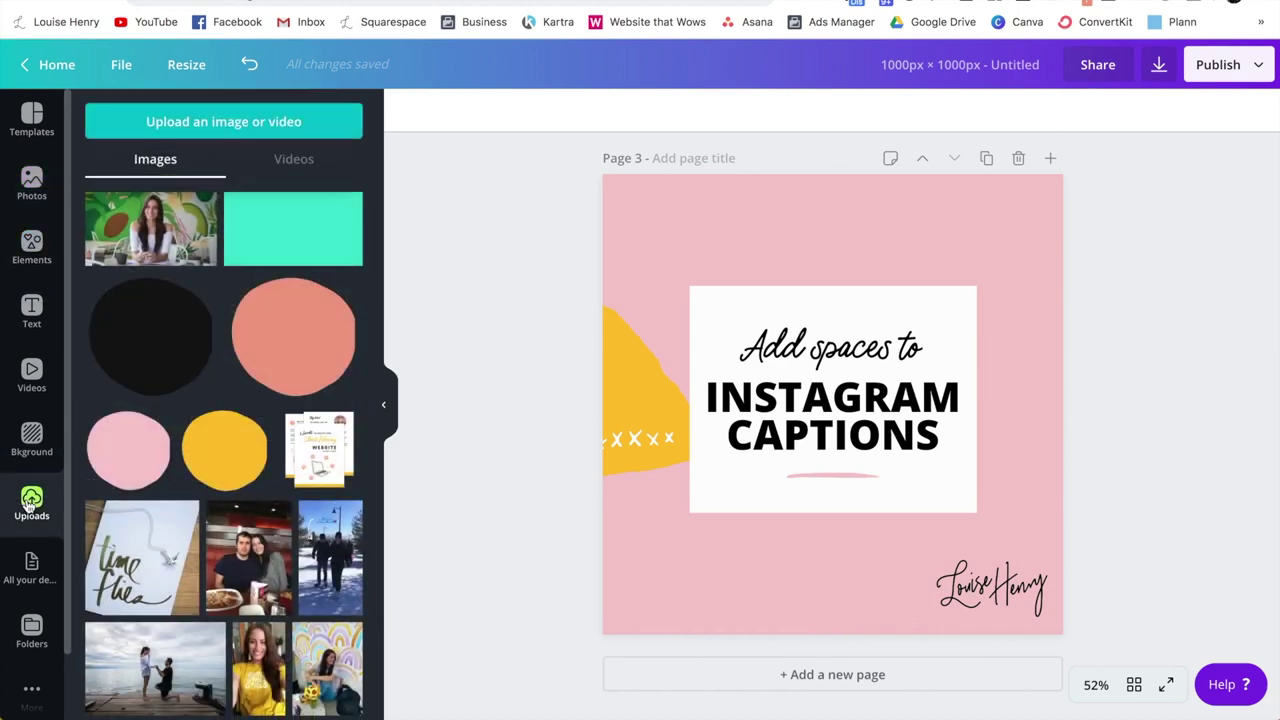
{"action": "left_click", "coordinate": [203, 206]}
{"action": "left_click", "coordinate": [210, 294]}
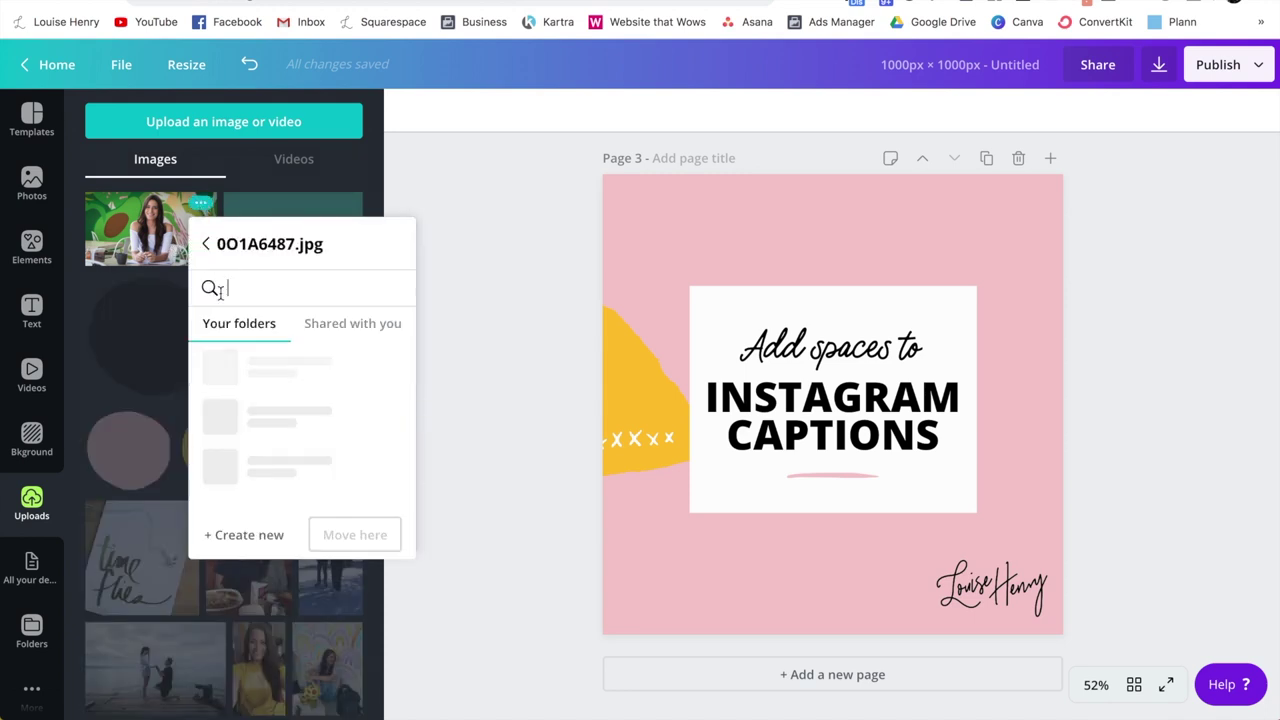
{"action": "scroll", "coordinate": [341, 372], "scroll_direction": "down", "scroll_amount": 5}
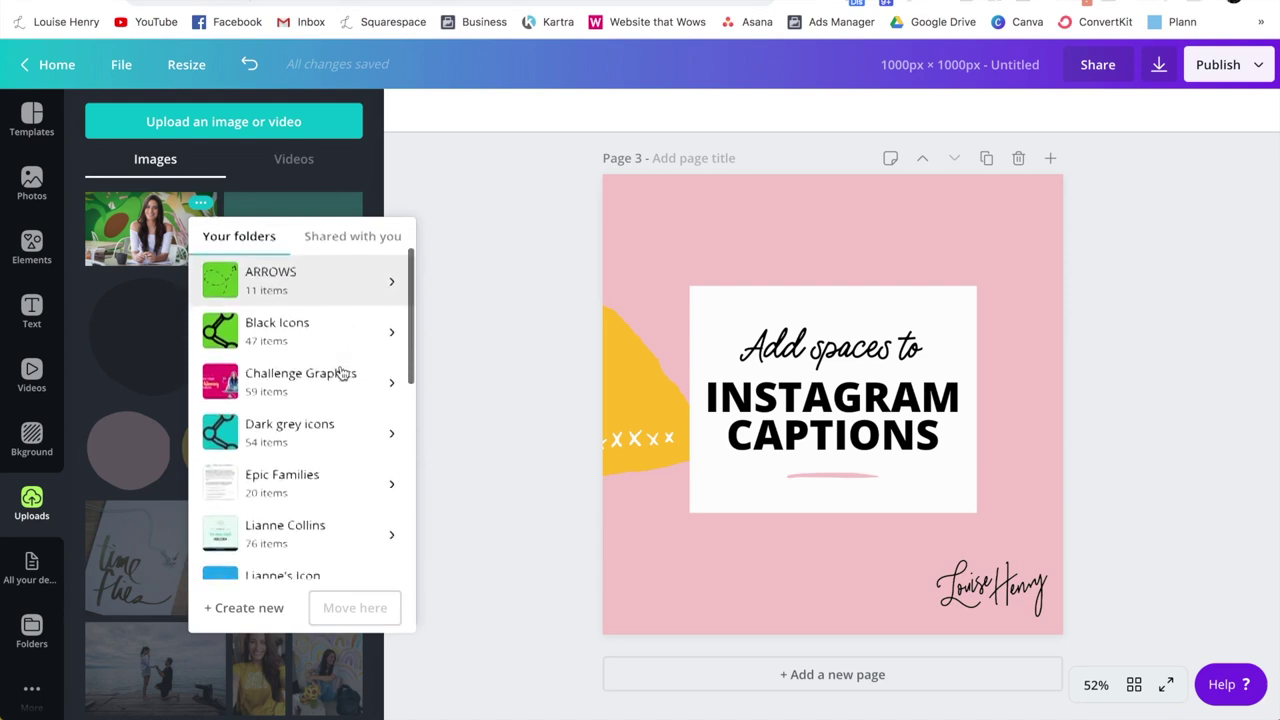
{"action": "scroll", "coordinate": [341, 372], "scroll_direction": "down", "scroll_amount": 1}
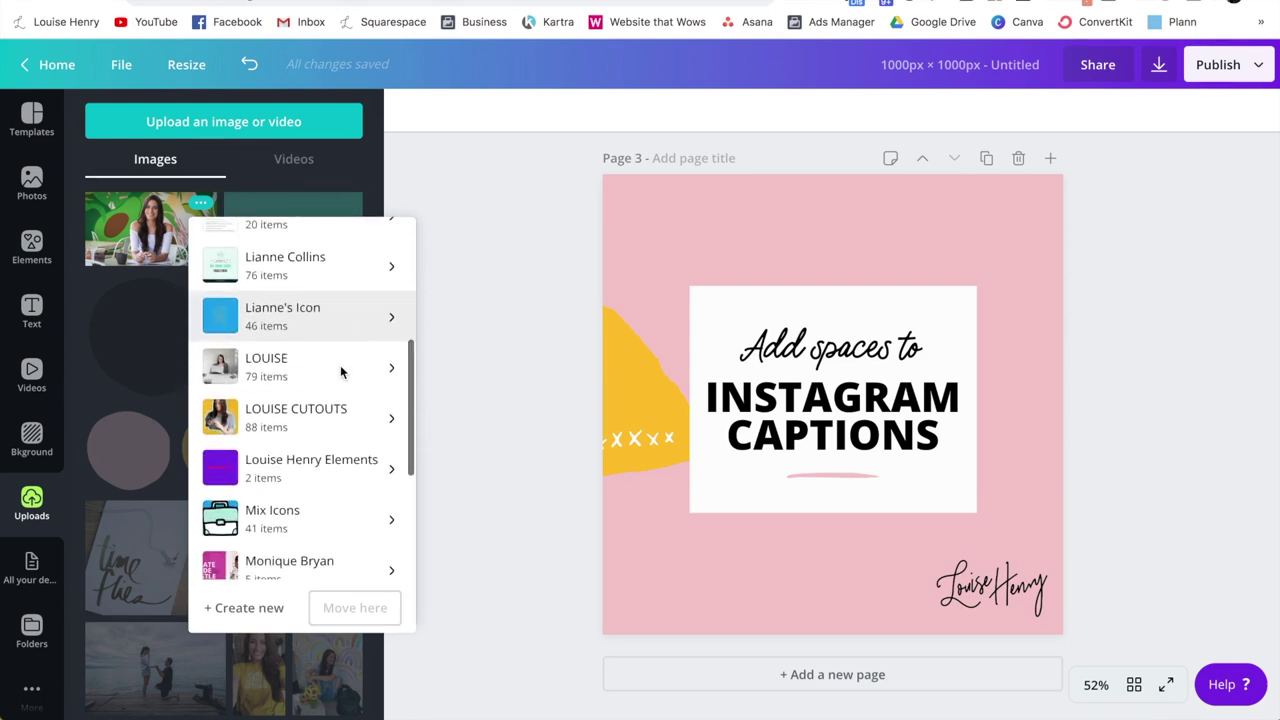
{"action": "left_click", "coordinate": [253, 373]}
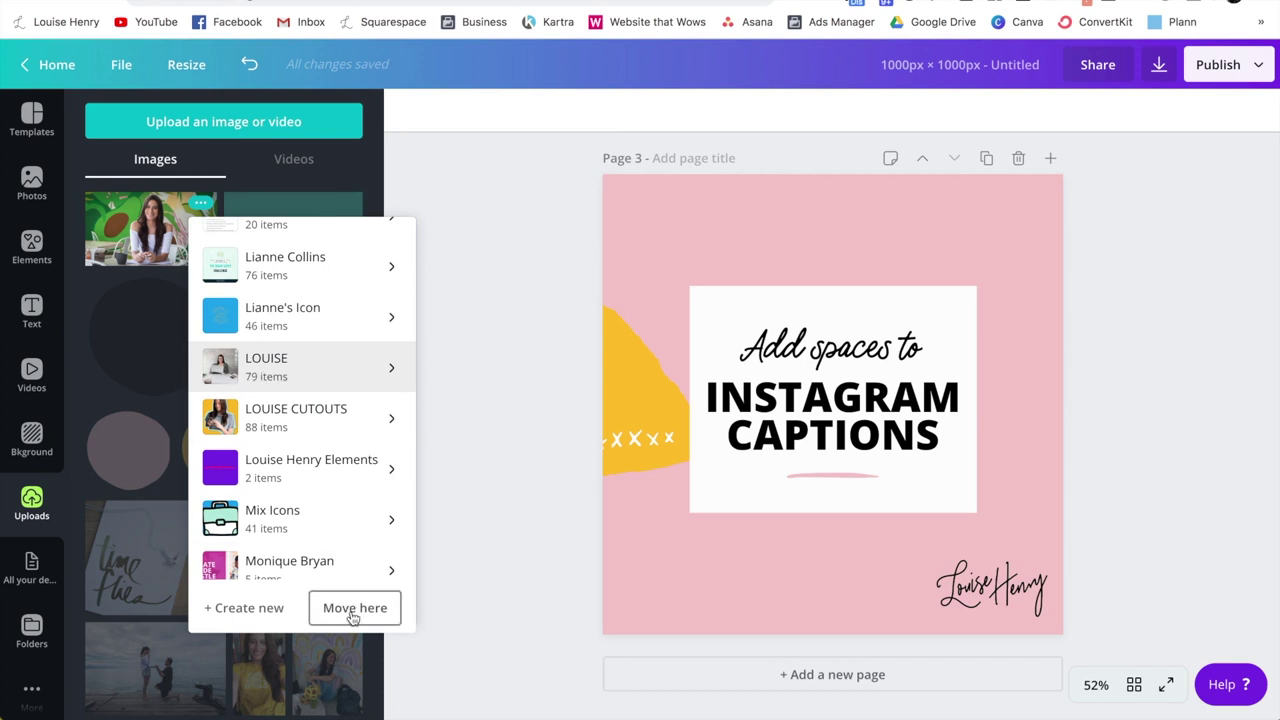
Create a new folder named DEMO FOLDER and file the photo in it.
{"action": "scroll", "coordinate": [314, 529], "scroll_direction": "up", "scroll_amount": 5}
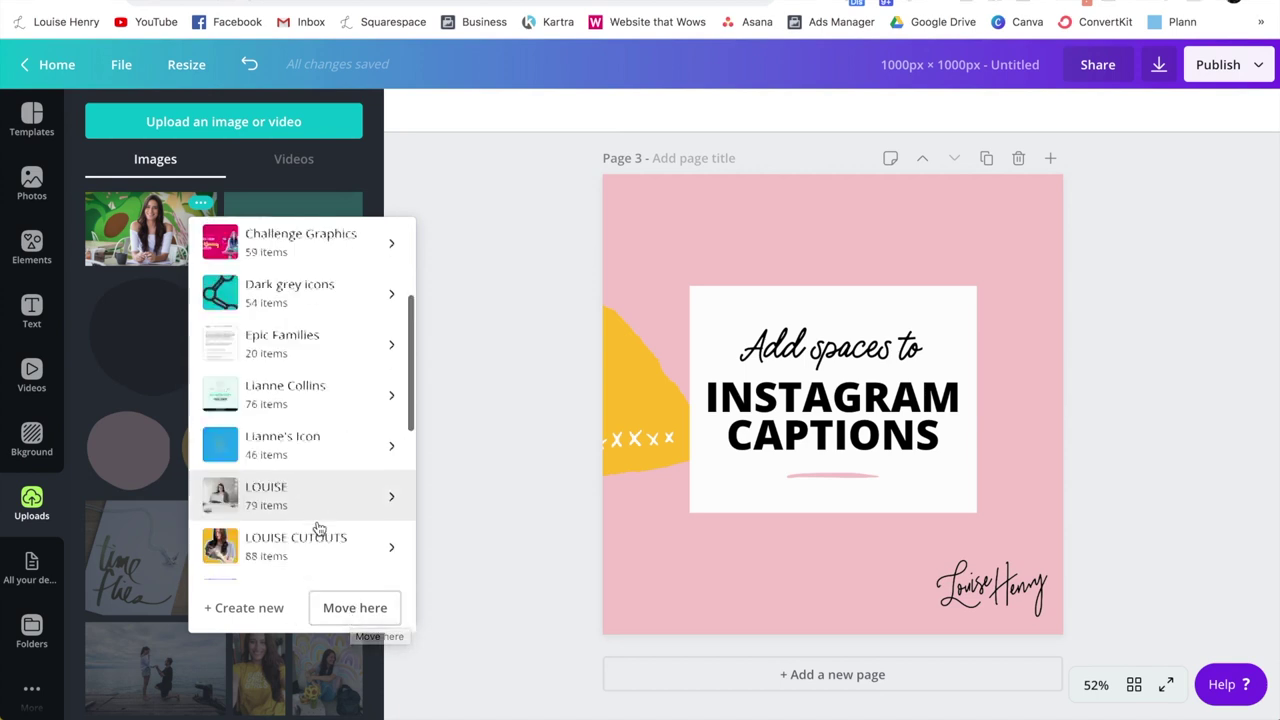
{"action": "type", "text": "lo"}
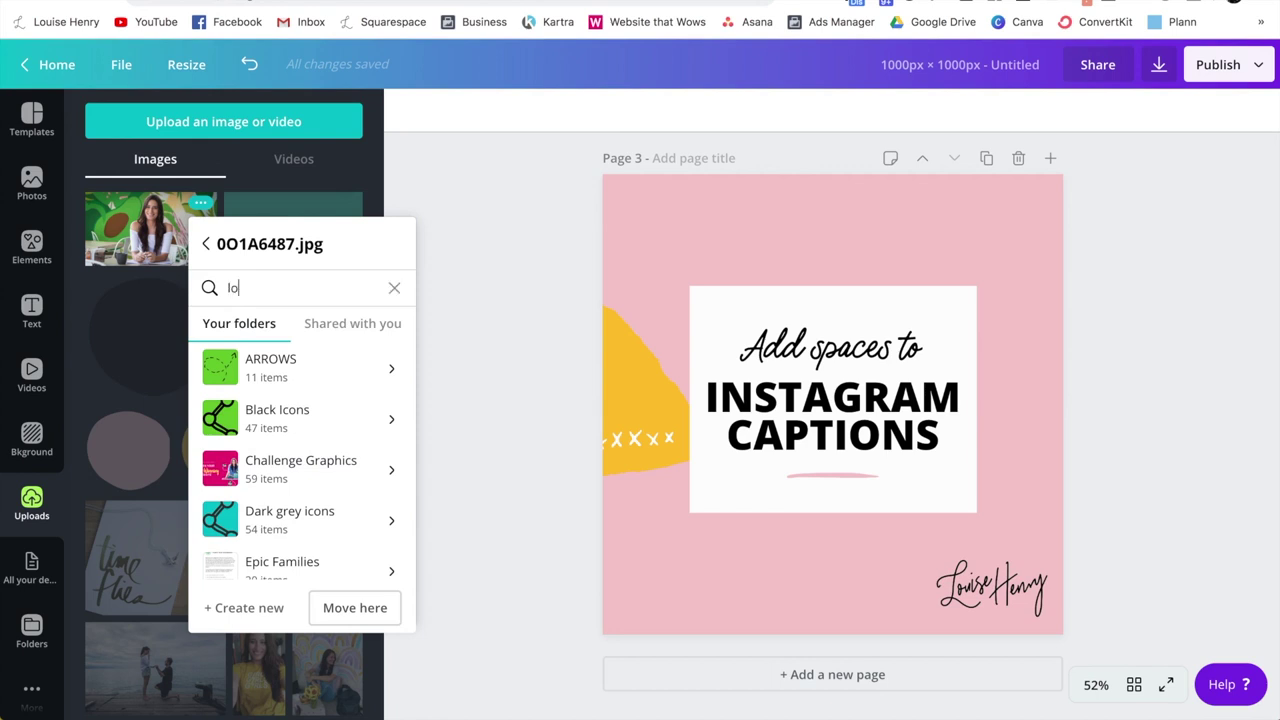
{"action": "type", "text": "ui"}
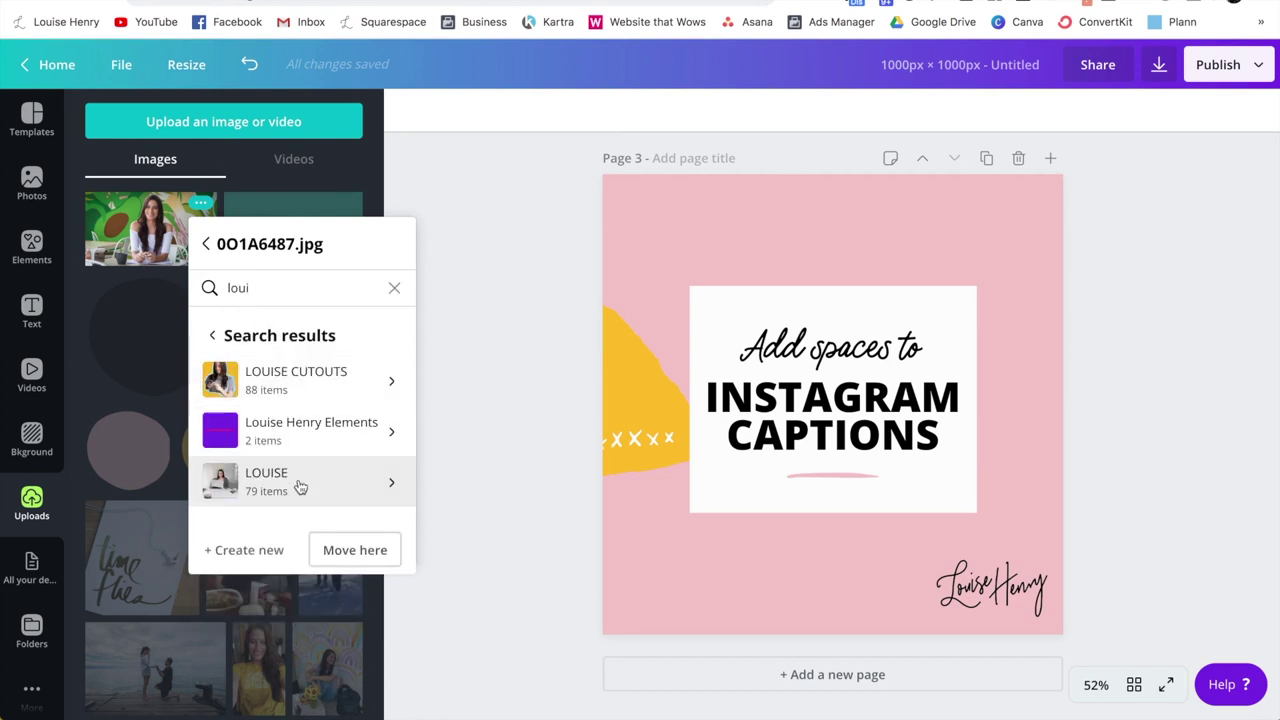
{"action": "left_click", "coordinate": [250, 552]}
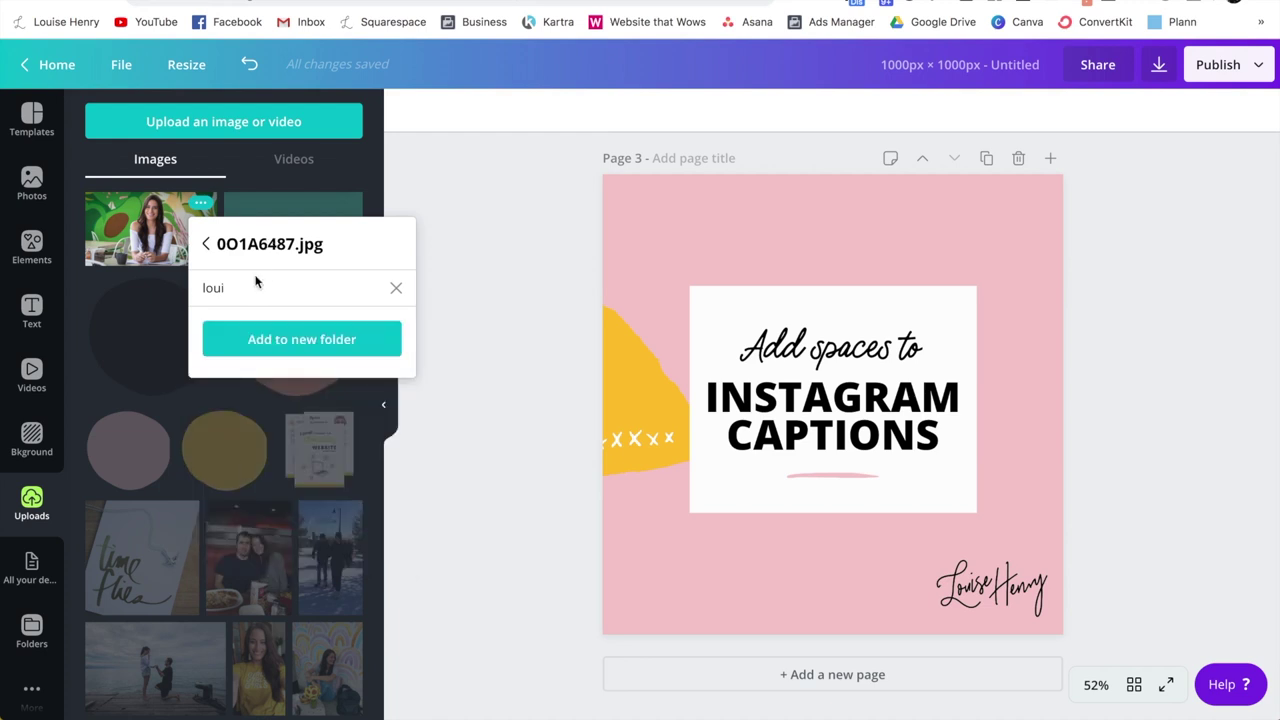
{"action": "left_click", "coordinate": [177, 286]}
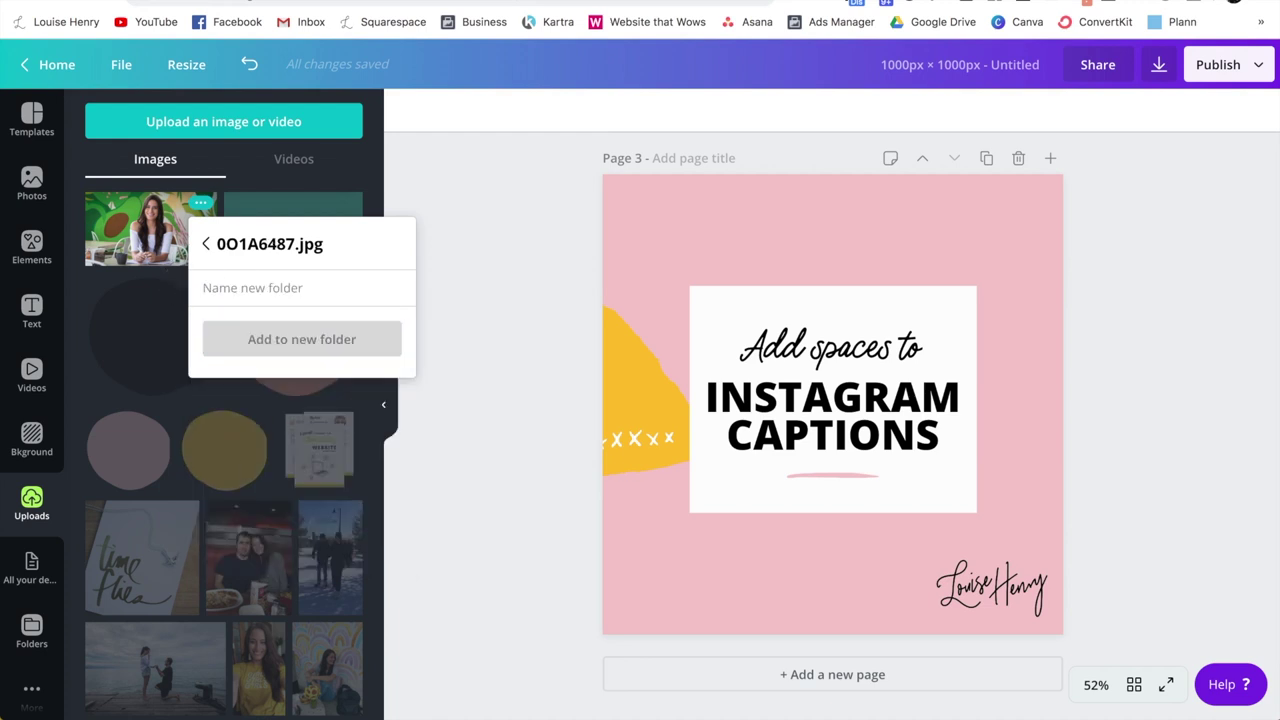
{"action": "type", "text": "D"}
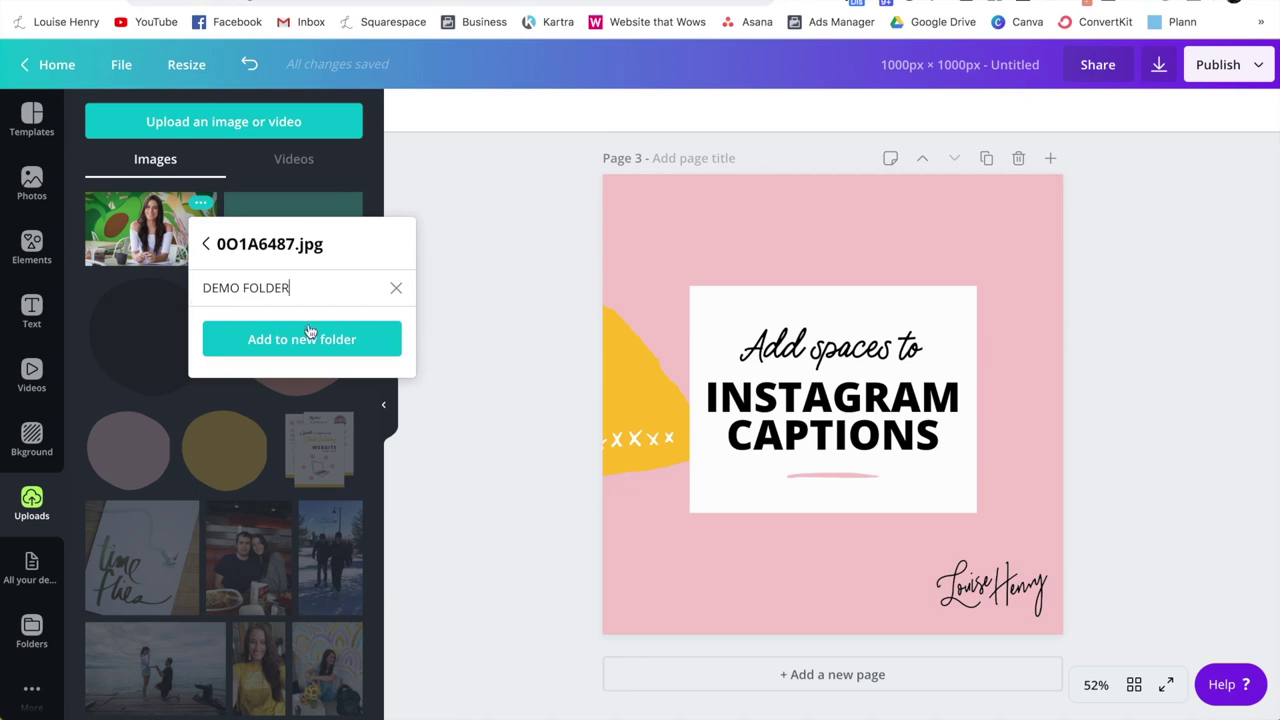
{"action": "type", "text": "EMO FOLDER"}
{"action": "left_click", "coordinate": [316, 350]}
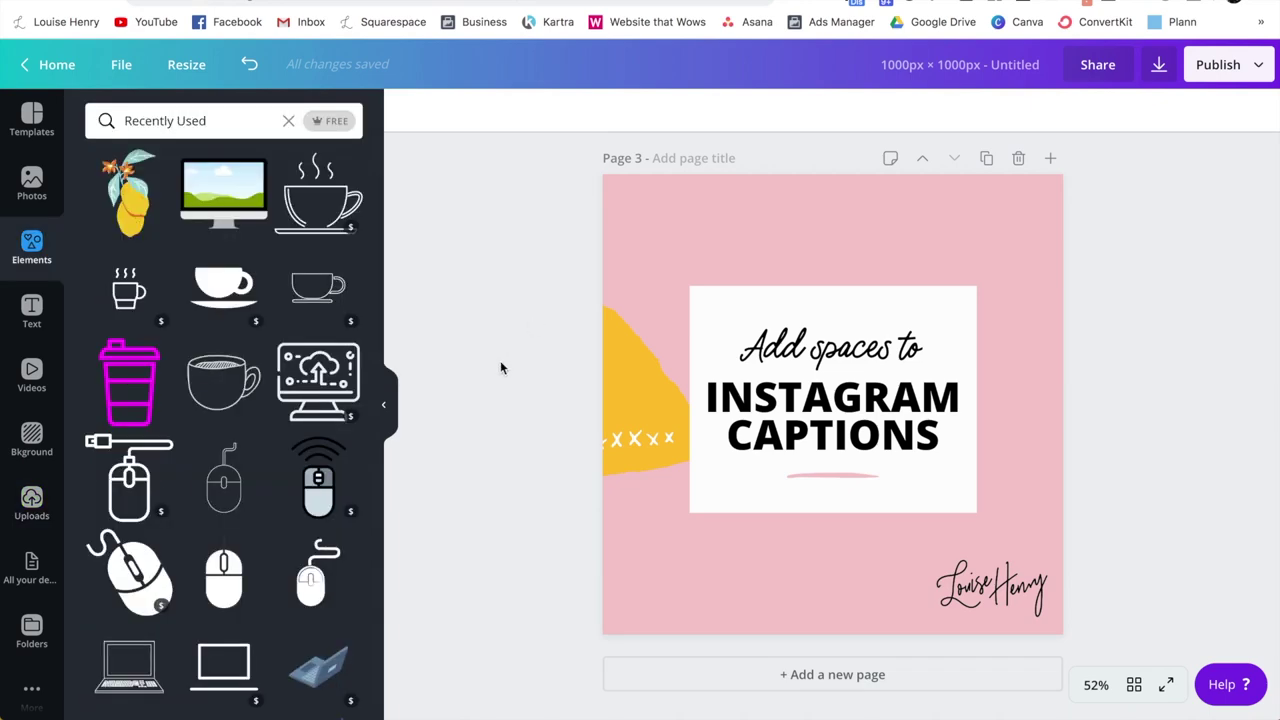
Move the recently used Desktop Frame element into DEMO FOLDER.
{"action": "left_click", "coordinate": [253, 165]}
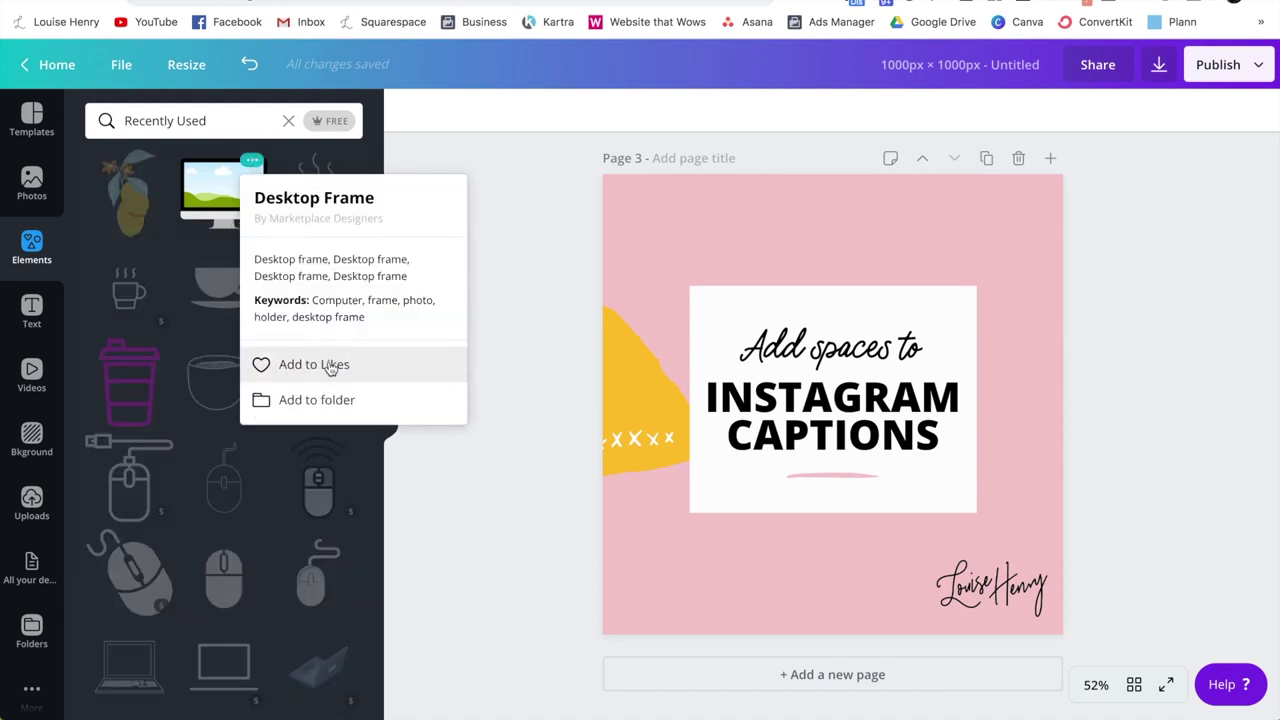
{"action": "left_click", "coordinate": [335, 401]}
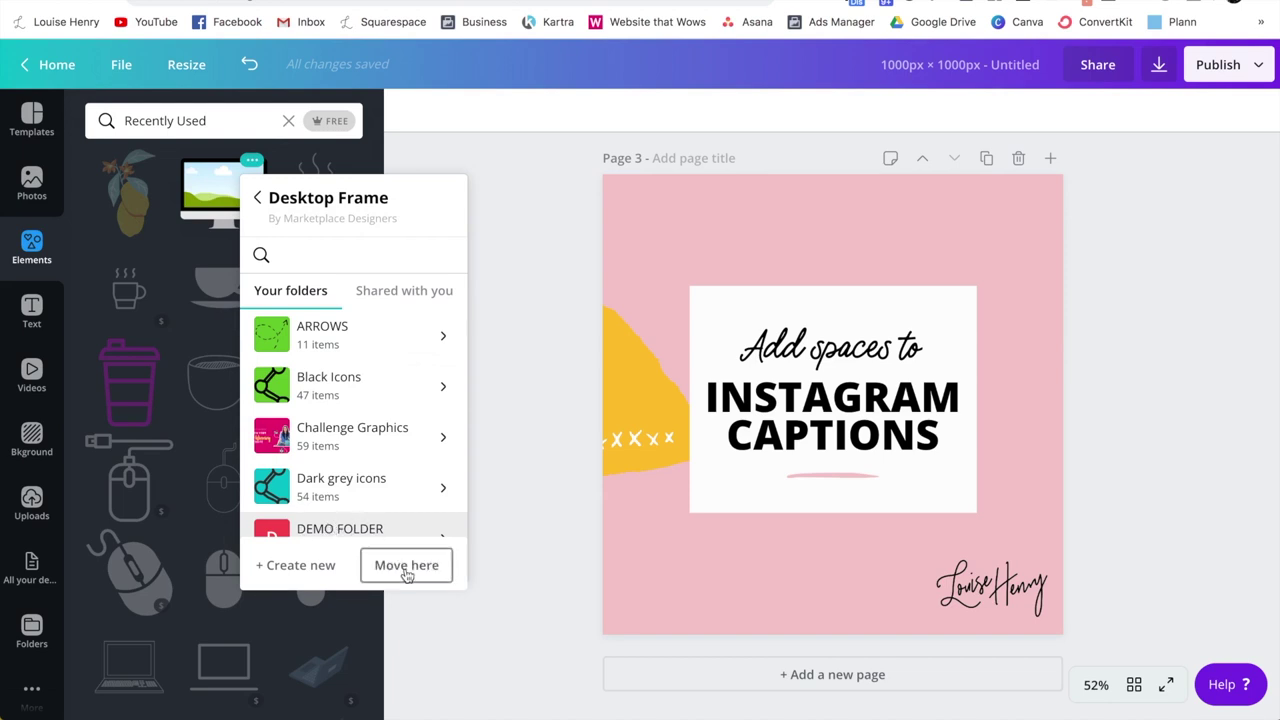
{"action": "left_click", "coordinate": [406, 566]}
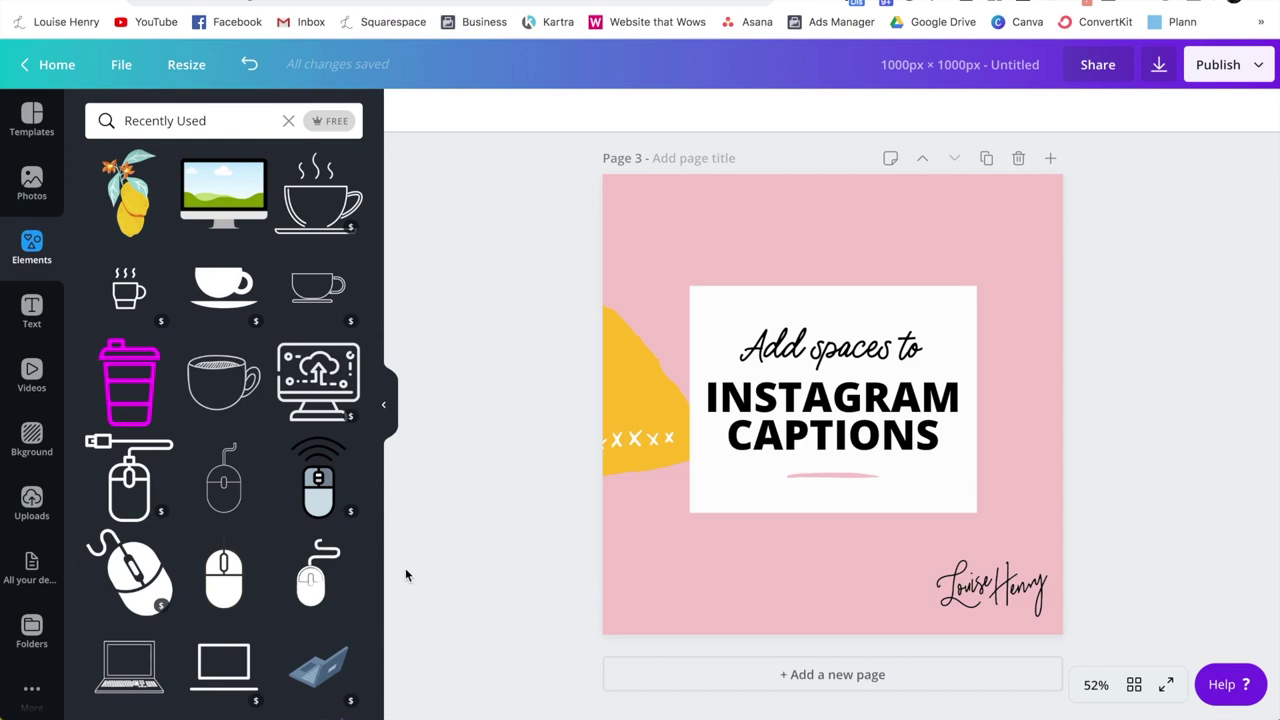
Open DEMO FOLDER from Folders, try placing the desktop frame, and return to the folders list.
{"action": "left_click", "coordinate": [31, 632]}
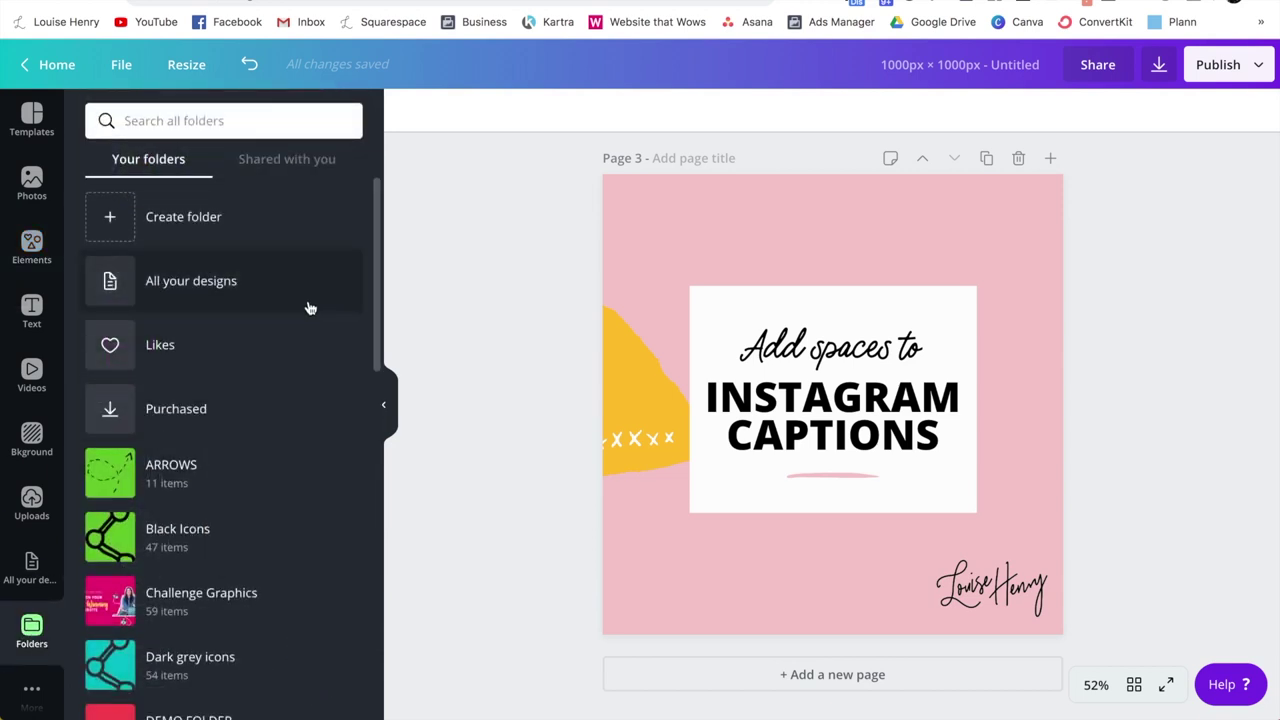
{"action": "scroll", "coordinate": [311, 307], "scroll_direction": "down", "scroll_amount": 1}
{"action": "scroll", "coordinate": [309, 306], "scroll_direction": "down", "scroll_amount": 3}
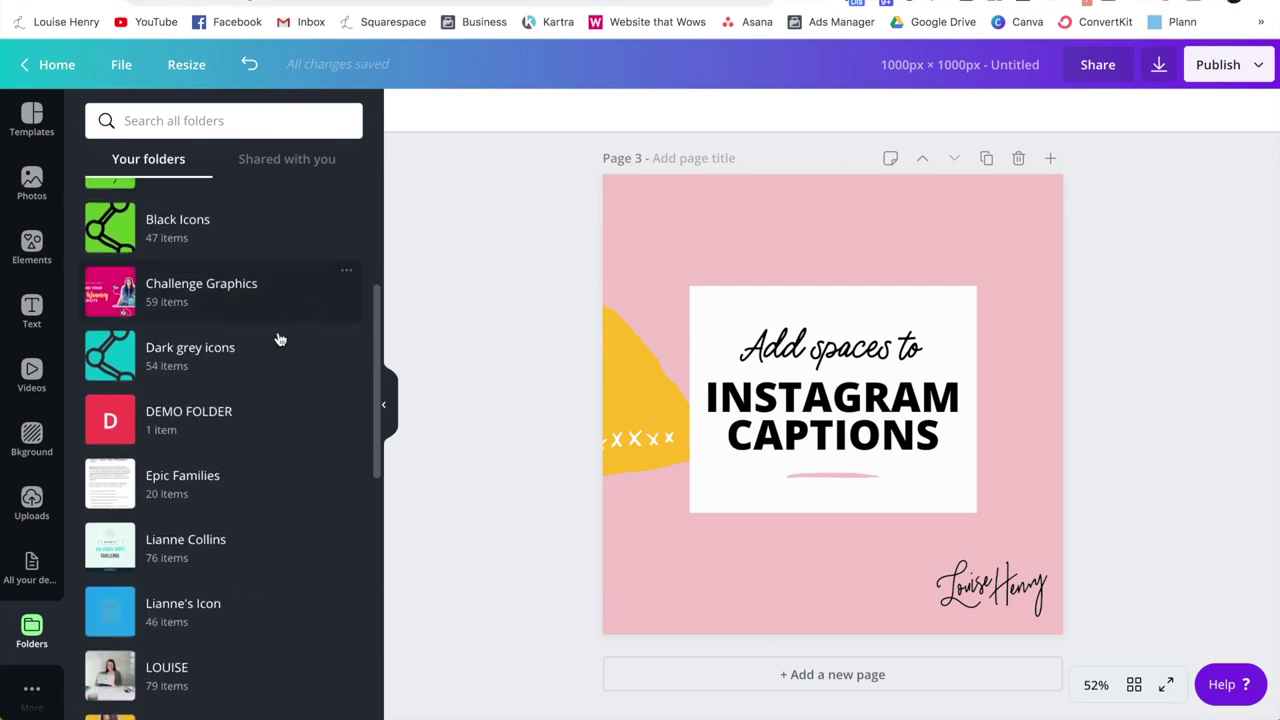
{"action": "left_click", "coordinate": [243, 412]}
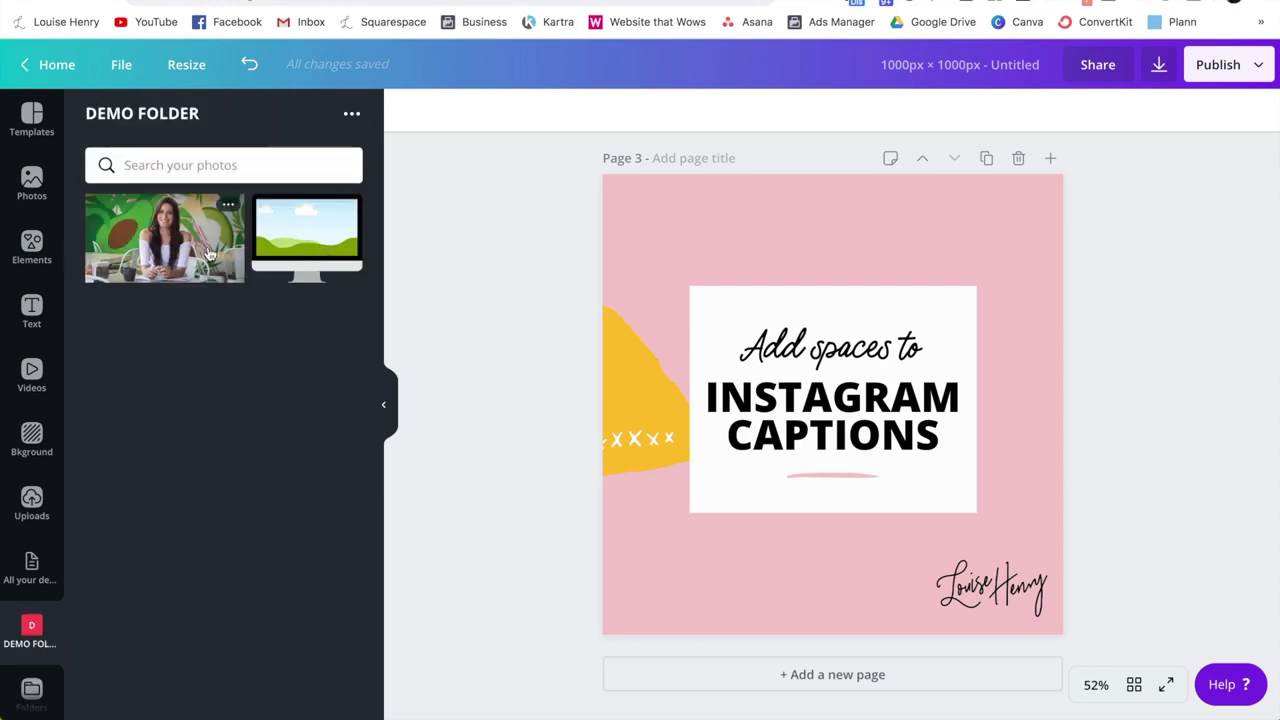
{"action": "left_click", "coordinate": [307, 253]}
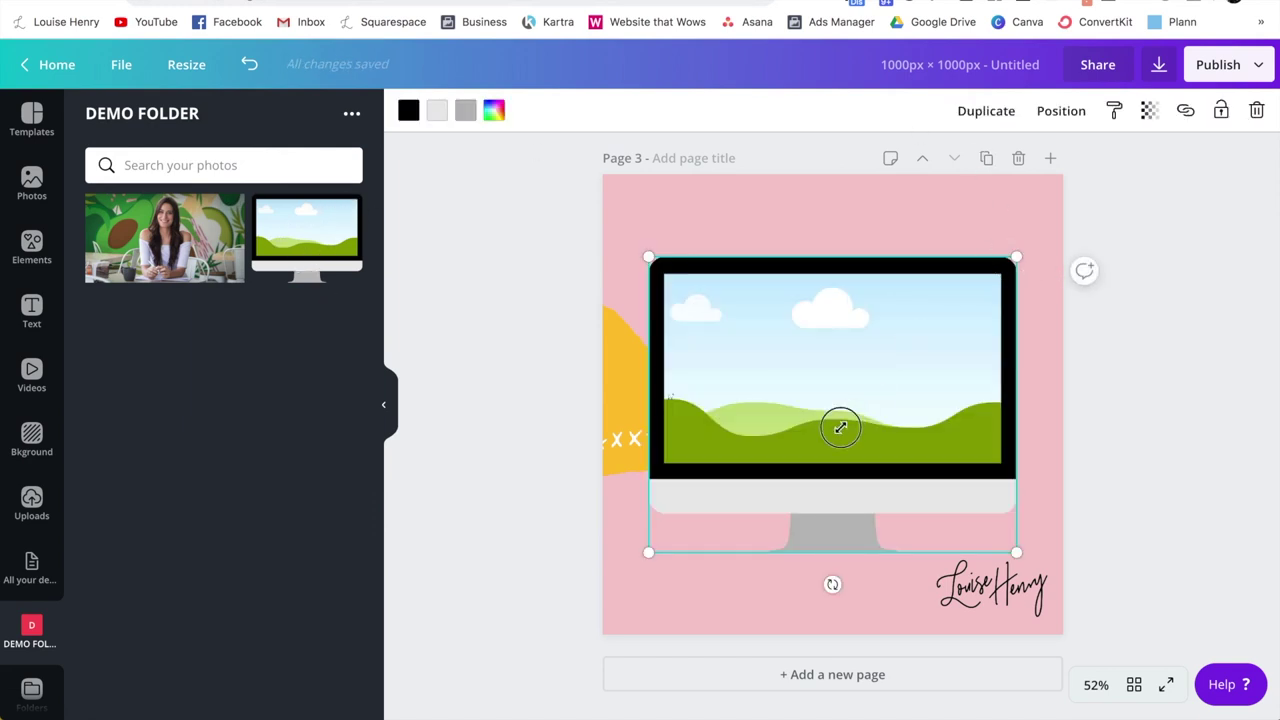
{"action": "left_click_drag", "start_coordinate": [1016, 257], "coordinate": [823, 429]}
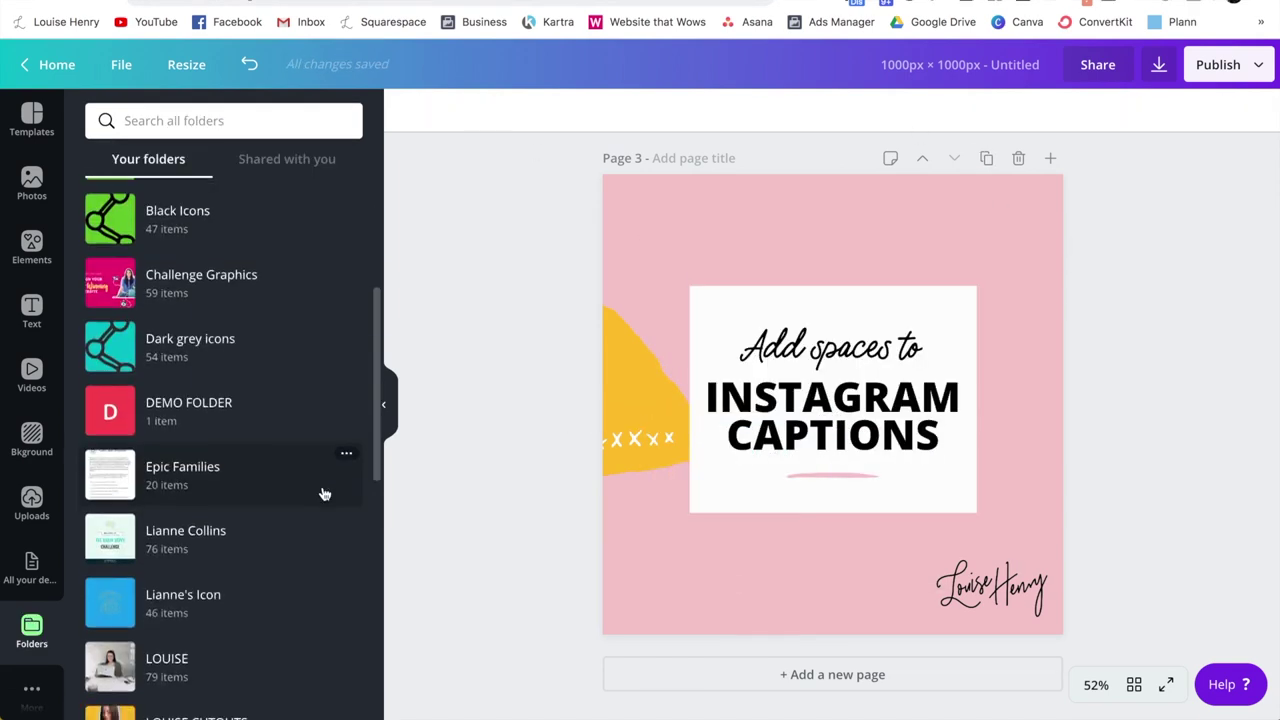
{"action": "scroll", "coordinate": [323, 491], "scroll_direction": "up", "scroll_amount": 5}
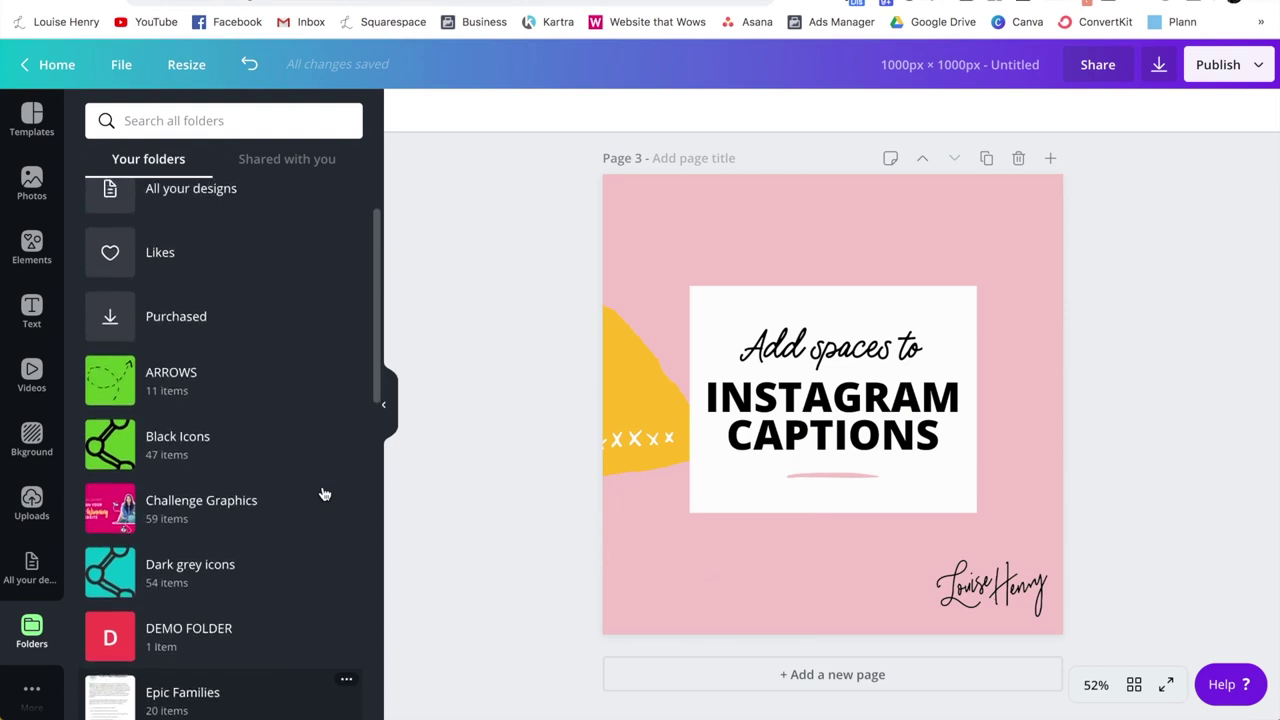
{"action": "scroll", "coordinate": [323, 493], "scroll_direction": "up", "scroll_amount": 2}
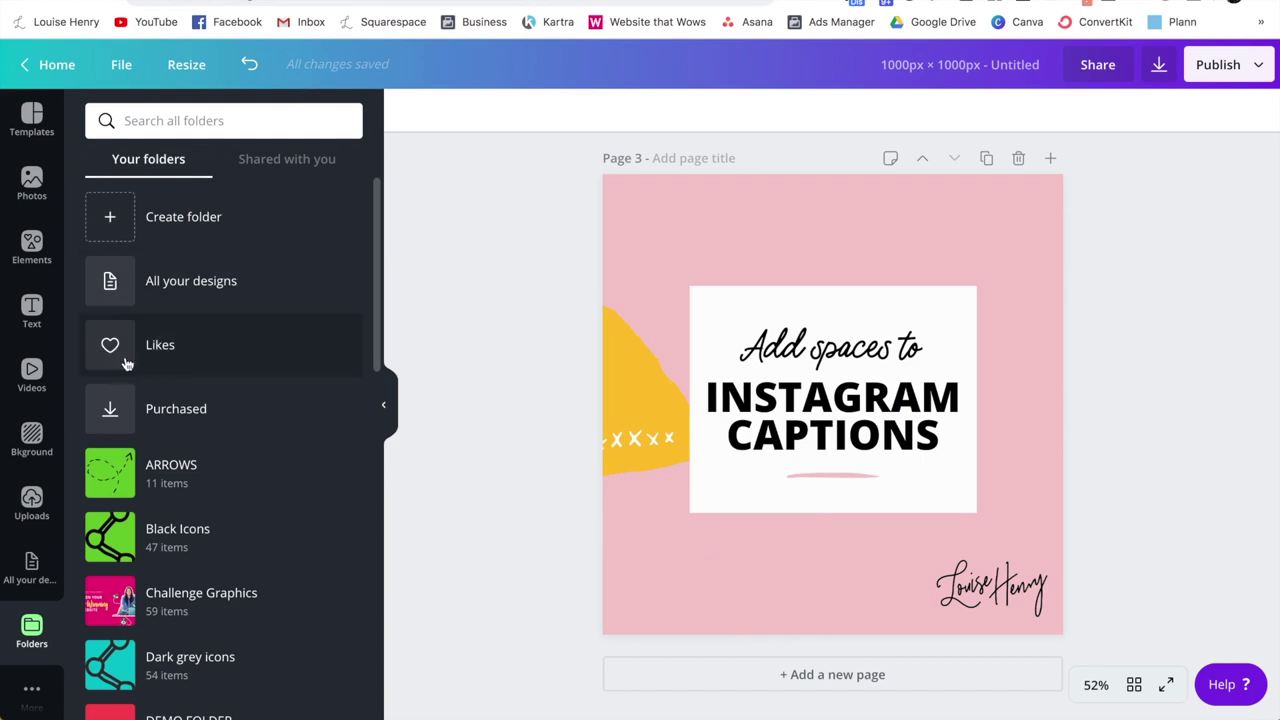
Add the Desktop Frame element to Likes and open the Likes folder.
{"action": "left_click", "coordinate": [42, 246]}
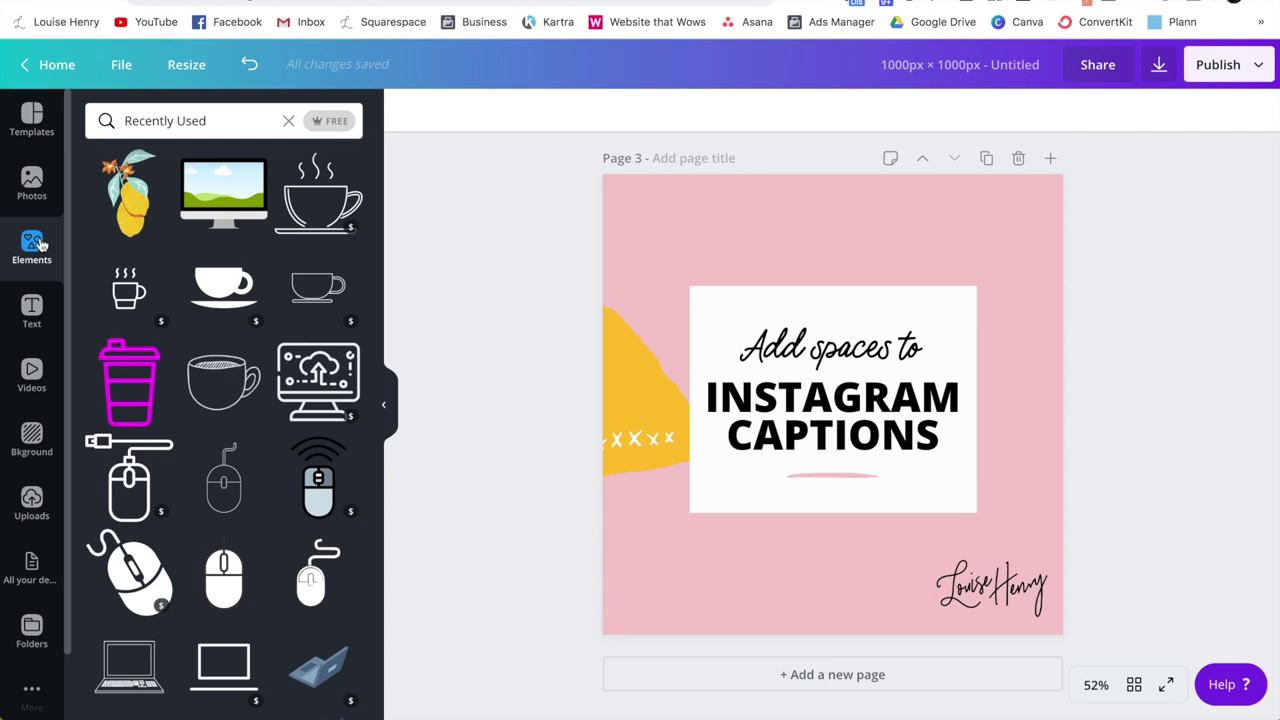
{"action": "left_click", "coordinate": [254, 163]}
{"action": "left_click", "coordinate": [294, 368]}
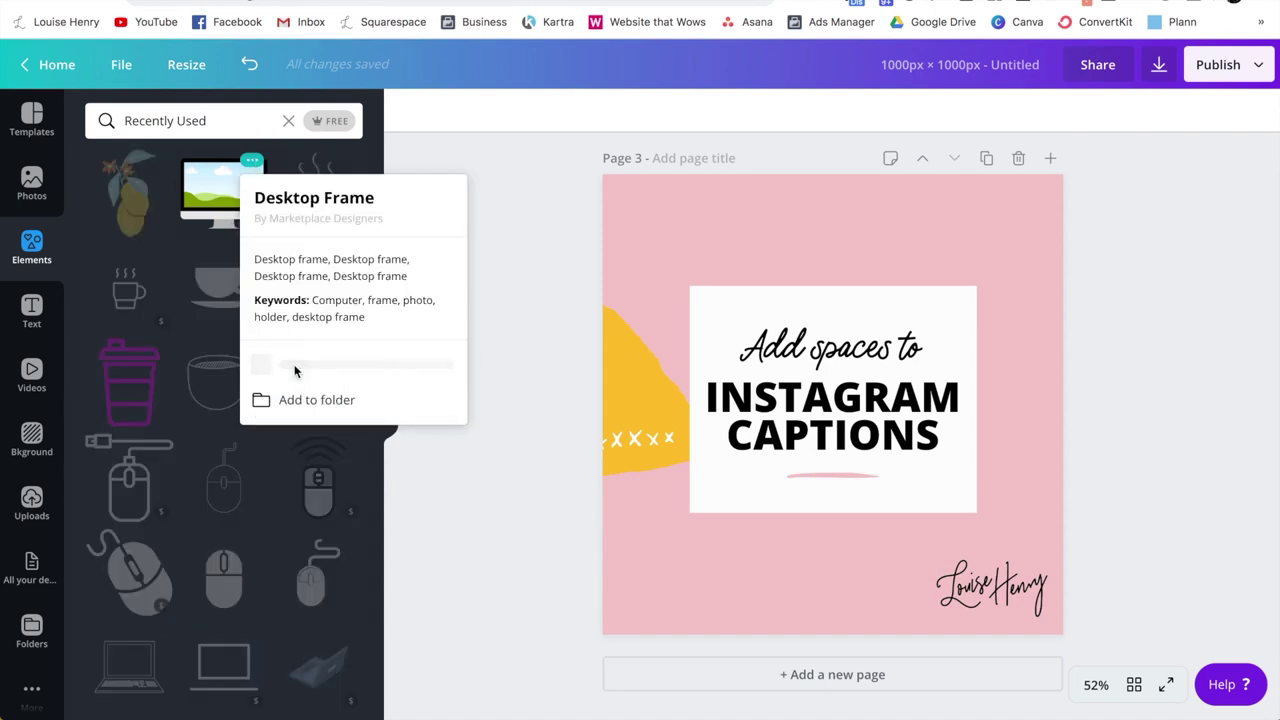
{"action": "left_click", "coordinate": [516, 345]}
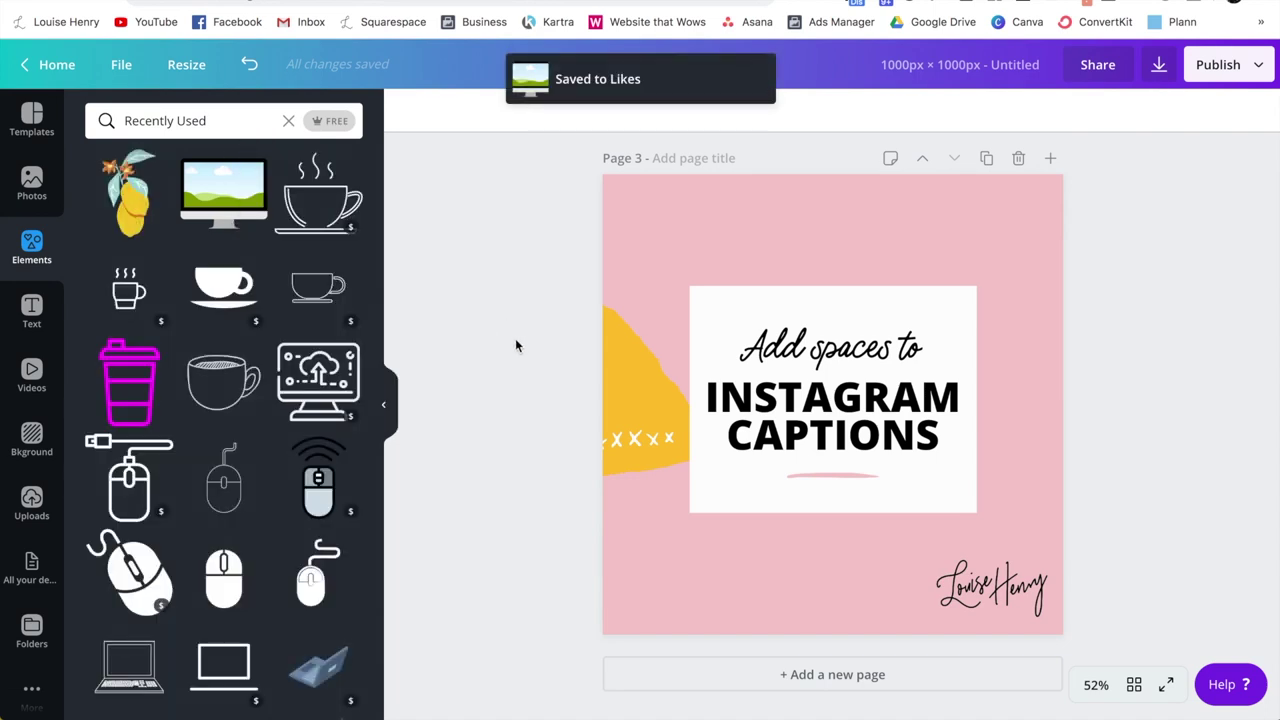
{"action": "left_click", "coordinate": [32, 628]}
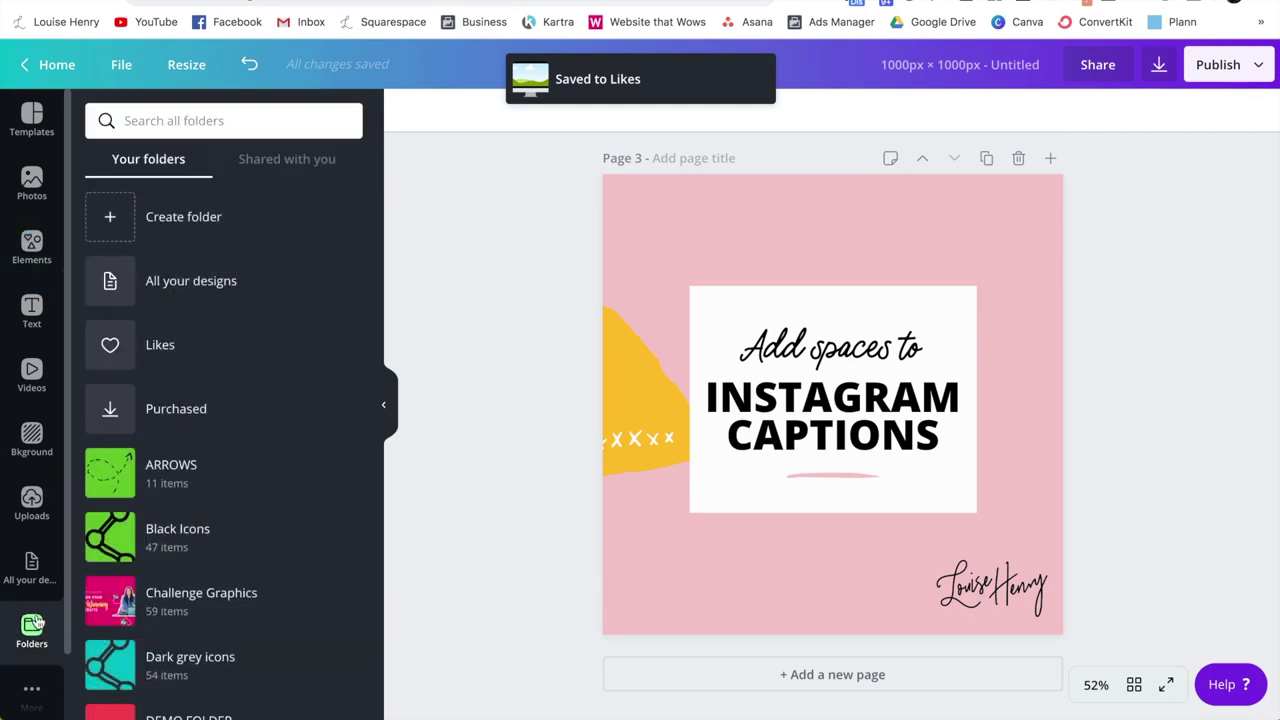
{"action": "left_click", "coordinate": [160, 348]}
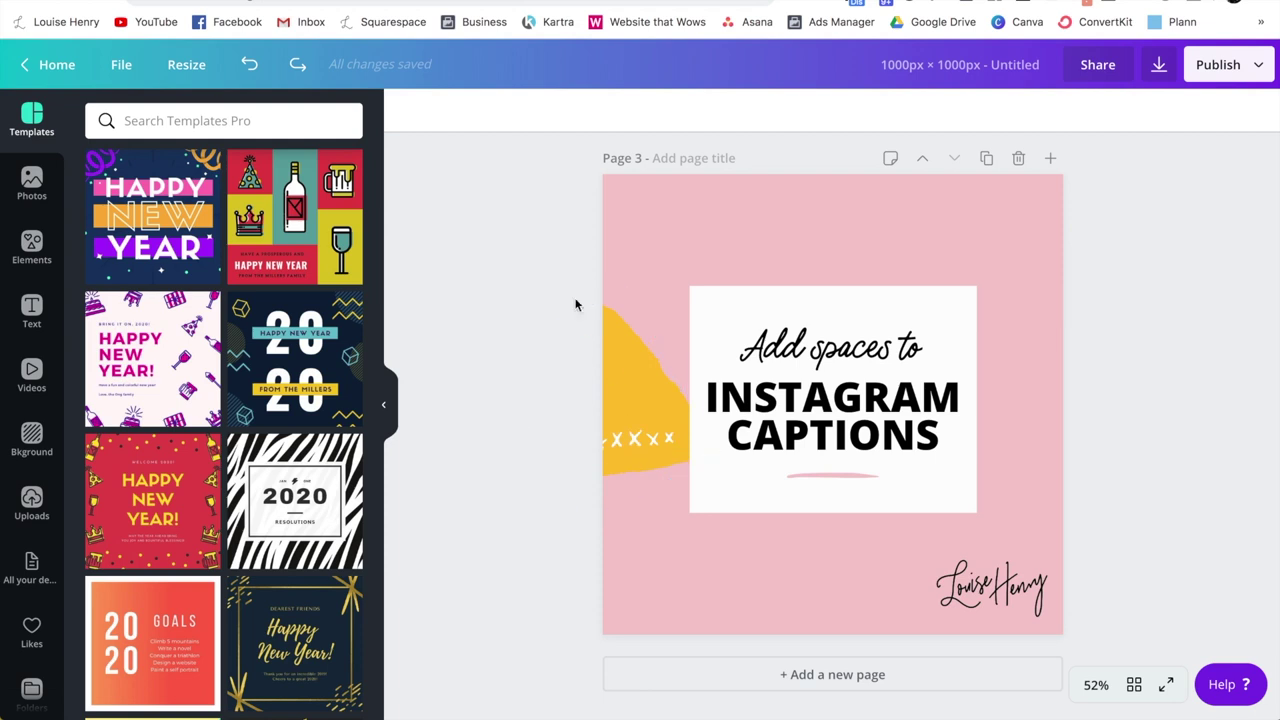
Group the yellow blob with its xxxx marks and resize the group.
{"action": "left_click", "coordinate": [527, 262]}
{"action": "left_click_drag", "start_coordinate": [527, 263], "coordinate": [658, 541]}
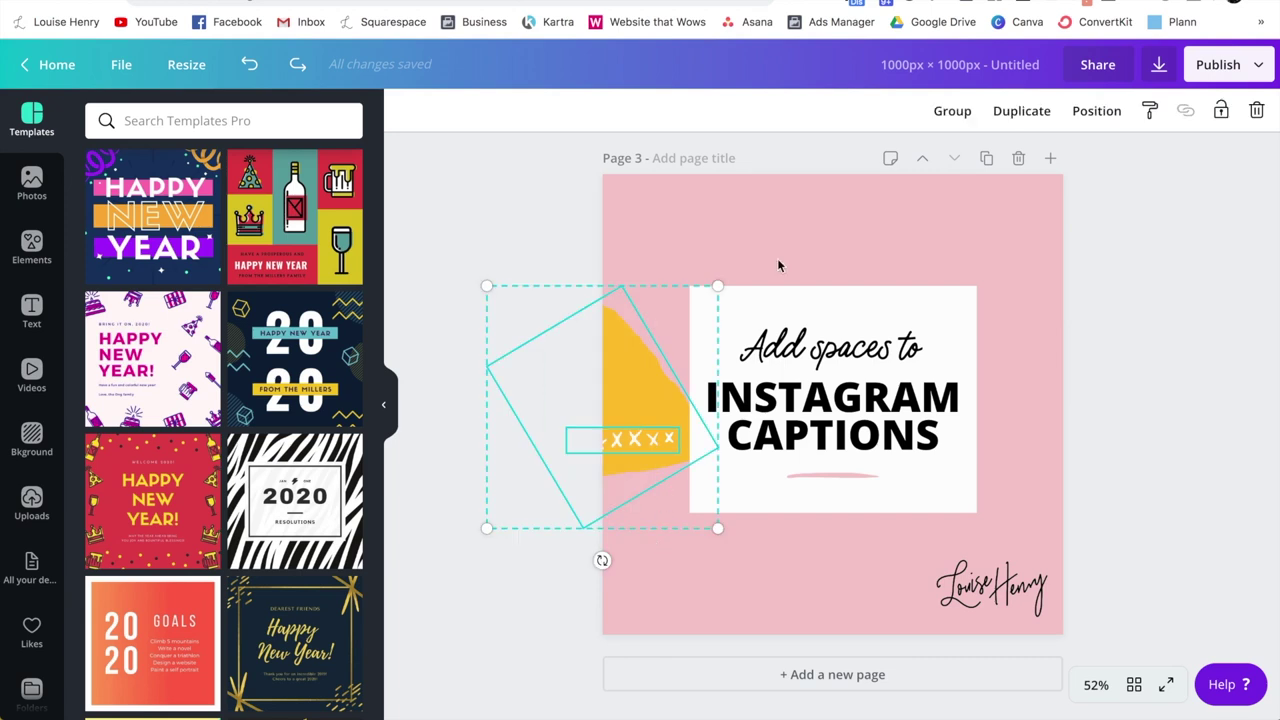
{"action": "left_click", "coordinate": [953, 113]}
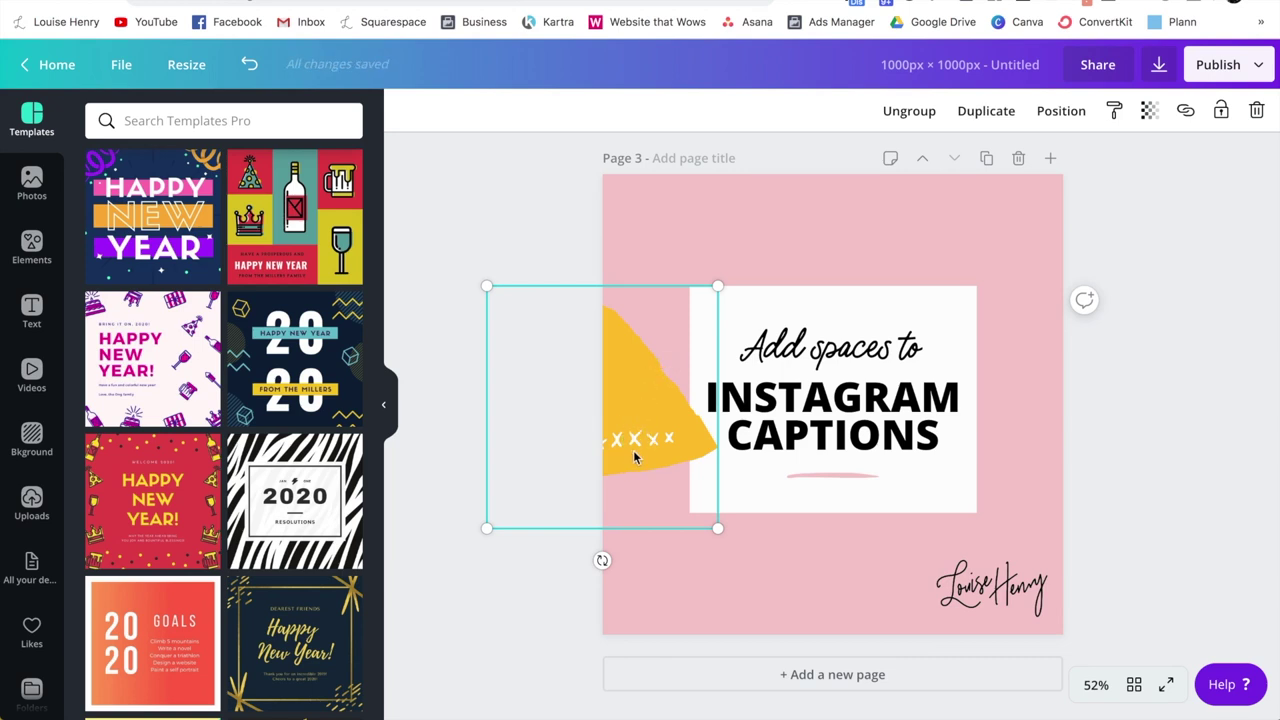
{"action": "left_click_drag", "start_coordinate": [718, 285], "coordinate": [879, 238]}
Resize the yellow blob and move it into page 3's bottom-left corner.
{"action": "left_click", "coordinate": [606, 449]}
{"action": "left_click_drag", "start_coordinate": [606, 449], "coordinate": [620, 540]}
{"action": "left_click_drag", "start_coordinate": [487, 378], "coordinate": [566, 459]}
{"action": "left_click_drag", "start_coordinate": [632, 542], "coordinate": [562, 522]}
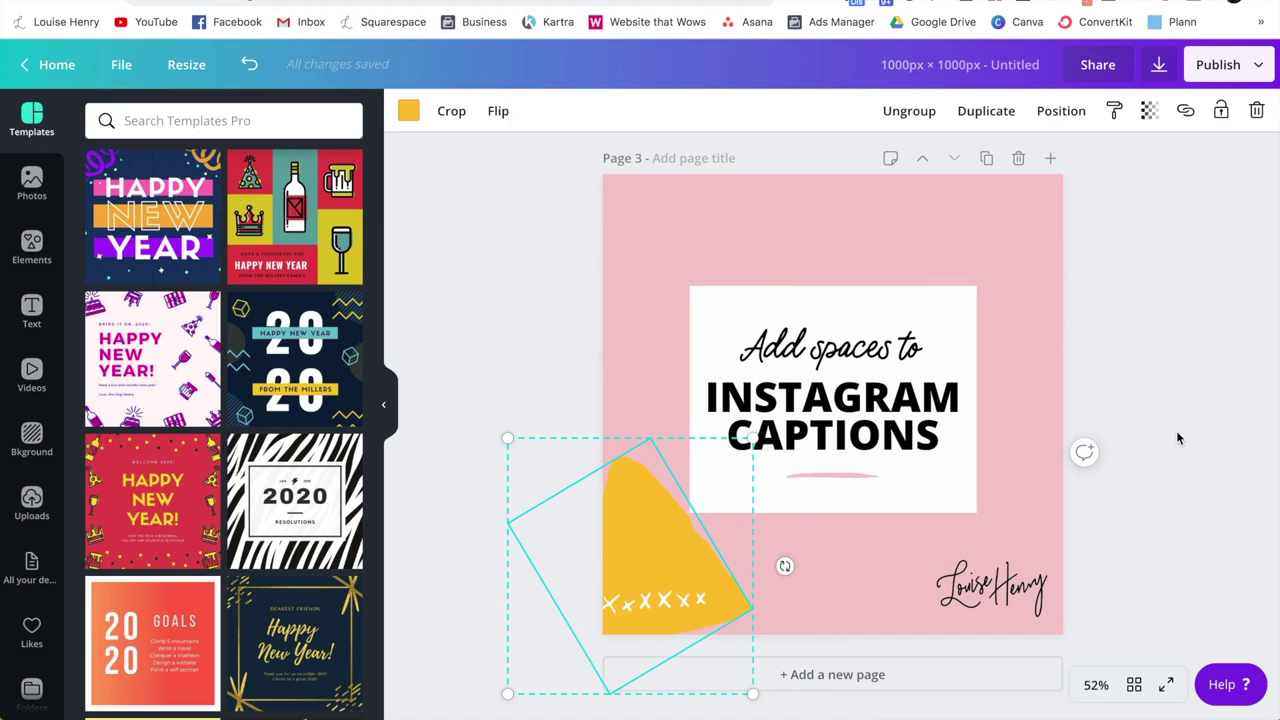
{"action": "left_click", "coordinate": [1192, 515]}
{"action": "left_click_drag", "start_coordinate": [1184, 510], "coordinate": [835, 302]}
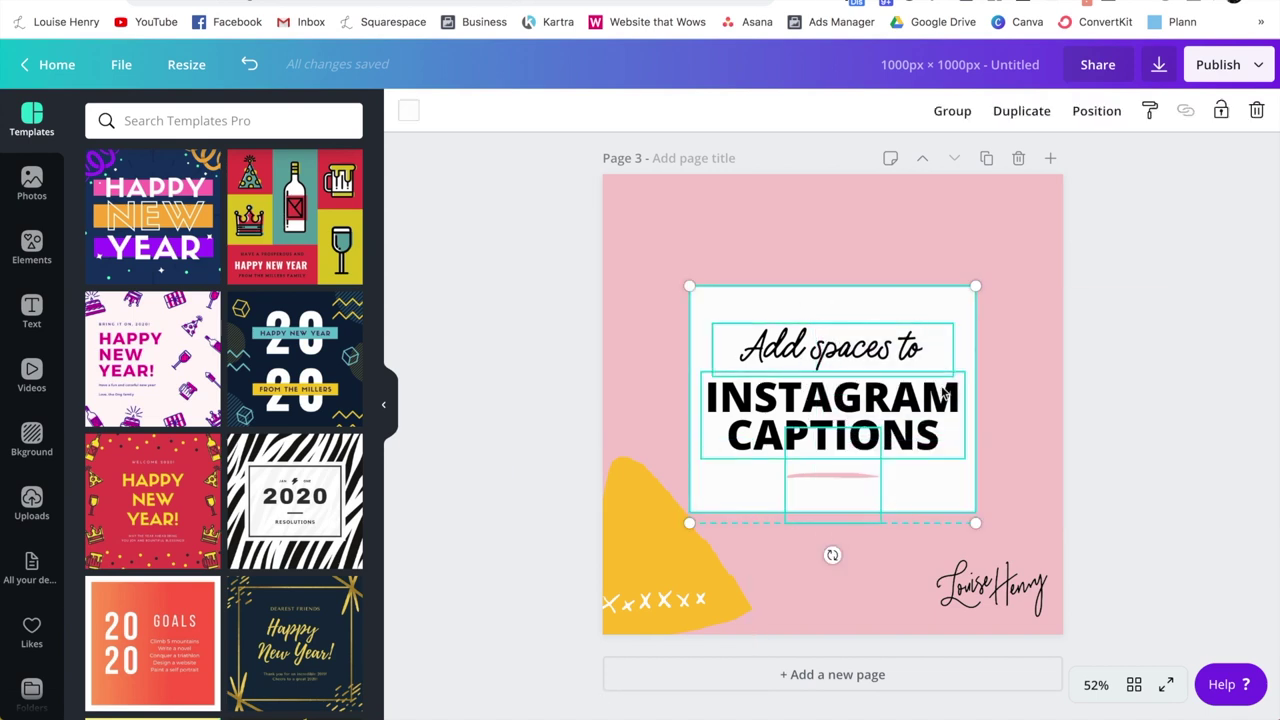
Group the white title card with its text, enlarge and reposition it, then ungroup.
{"action": "left_click", "coordinate": [955, 113]}
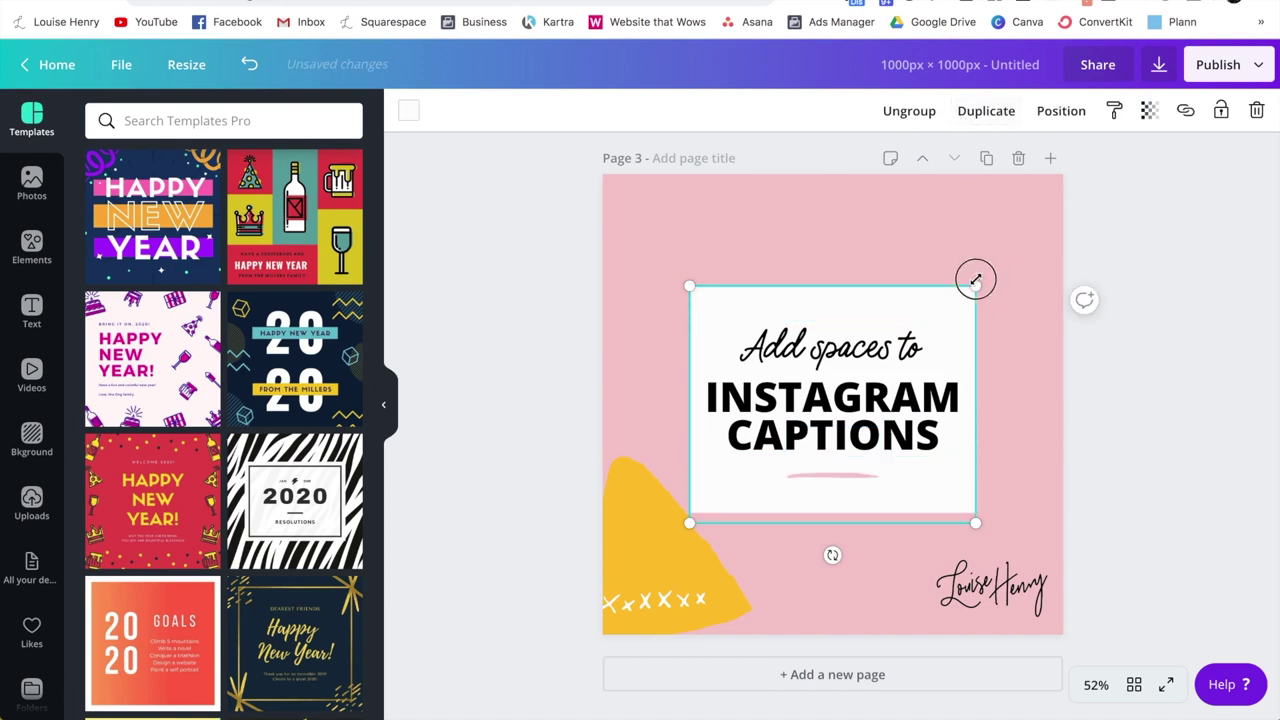
{"action": "left_click_drag", "start_coordinate": [975, 285], "coordinate": [1000, 250]}
{"action": "mouse_move", "coordinate": [900, 357]}
{"action": "left_mouse_down"}
{"action": "mouse_move", "coordinate": [880, 371]}
{"action": "mouse_move", "coordinate": [897, 380]}
{"action": "mouse_move", "coordinate": [890, 360]}
{"action": "left_mouse_up"}
{"action": "left_click", "coordinate": [1160, 463]}
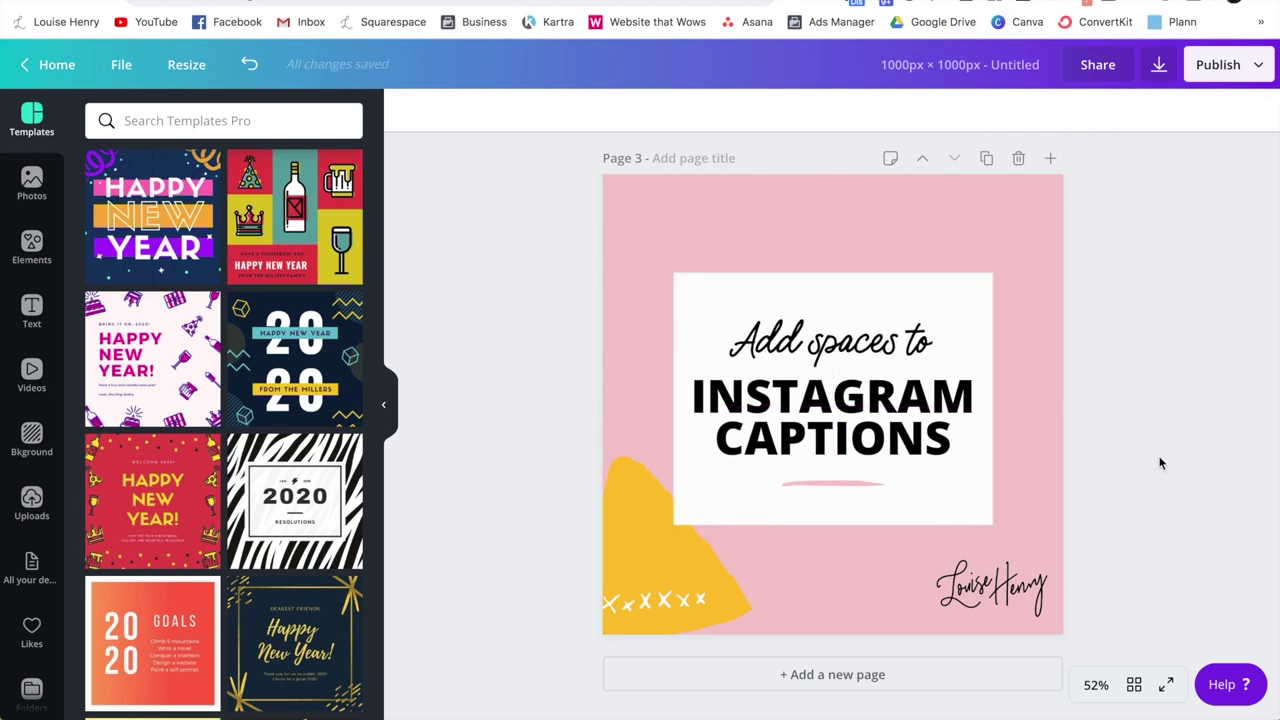
{"action": "left_click", "coordinate": [916, 478]}
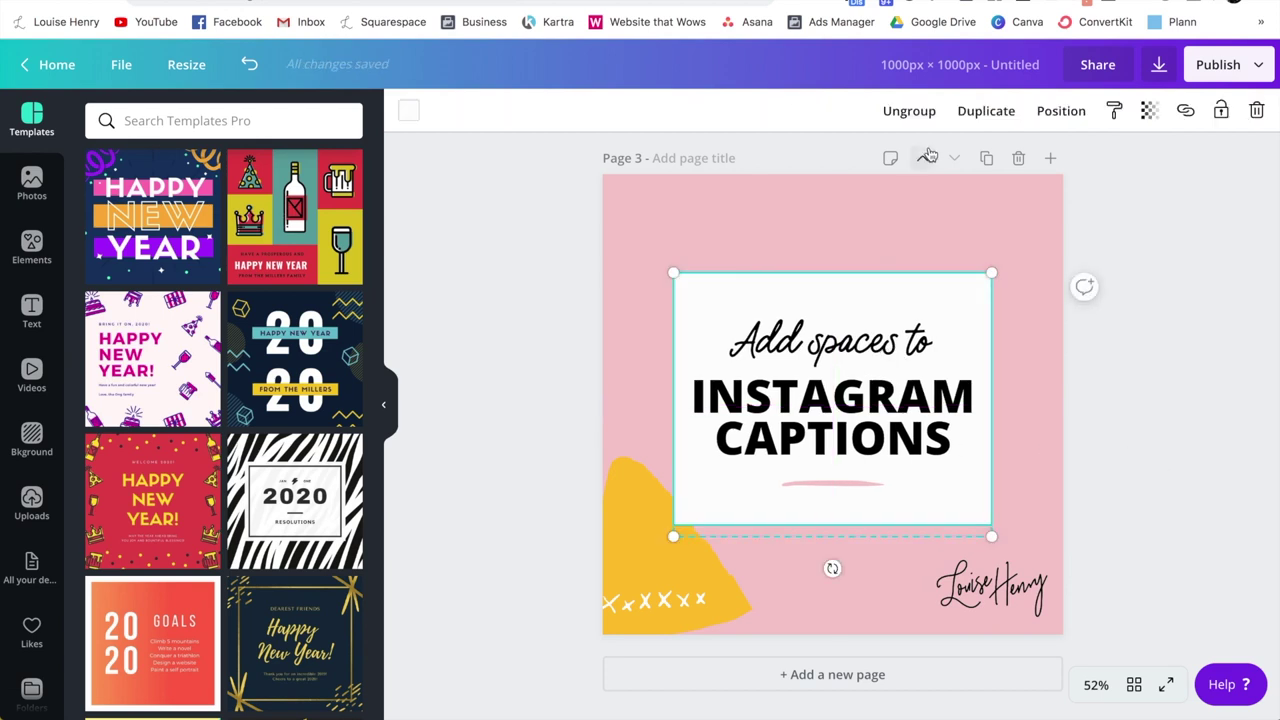
{"action": "left_click", "coordinate": [909, 111]}
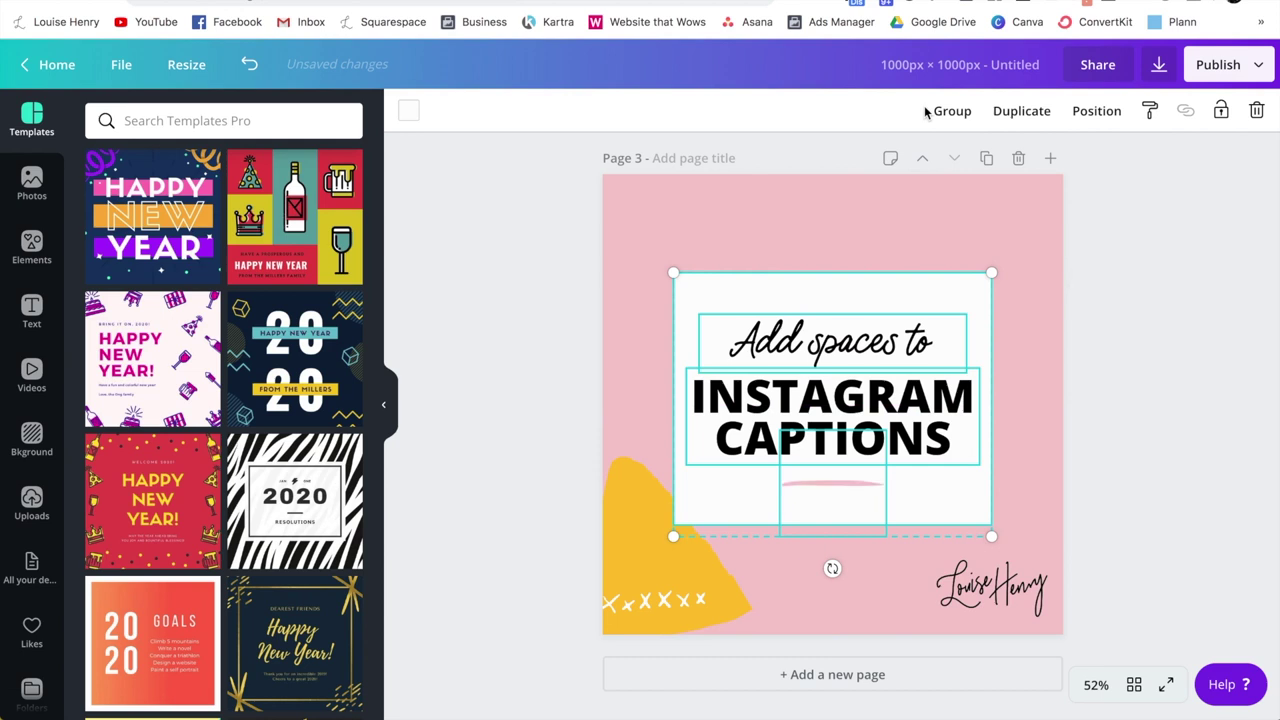
Lock the signature image, then unlock it again.
{"action": "left_click", "coordinate": [1037, 597]}
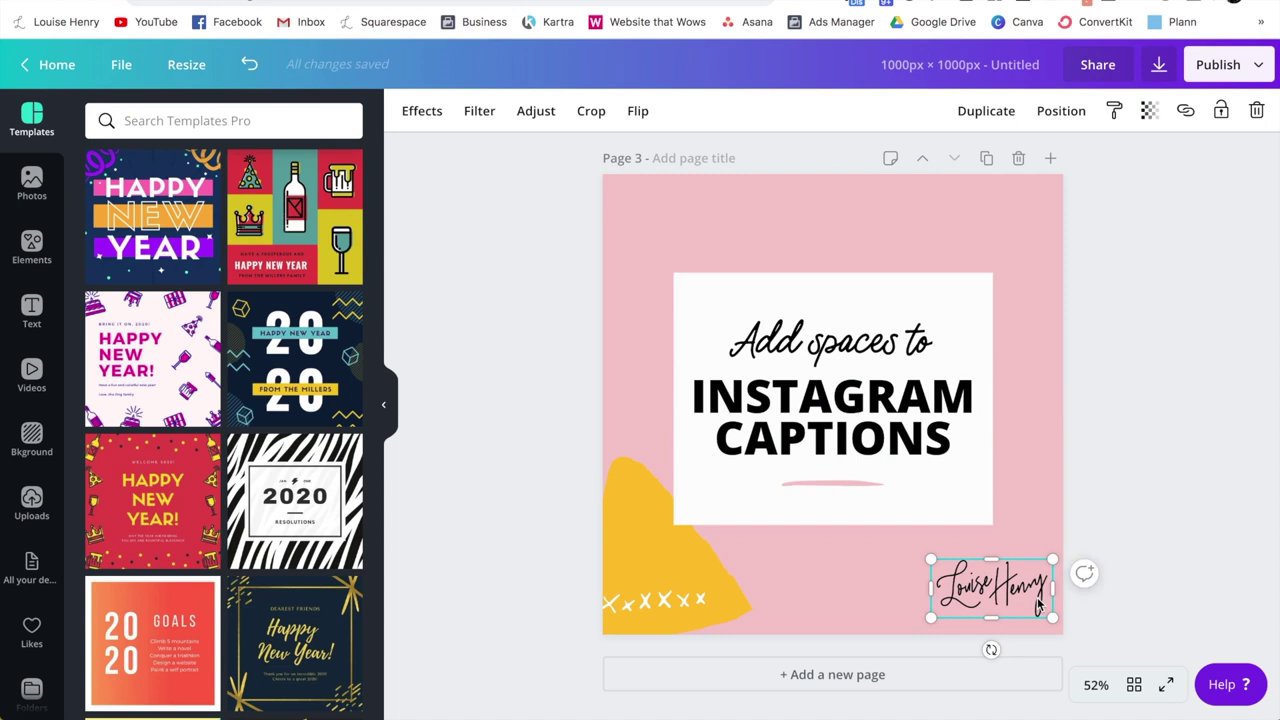
{"action": "left_click", "coordinate": [1222, 112]}
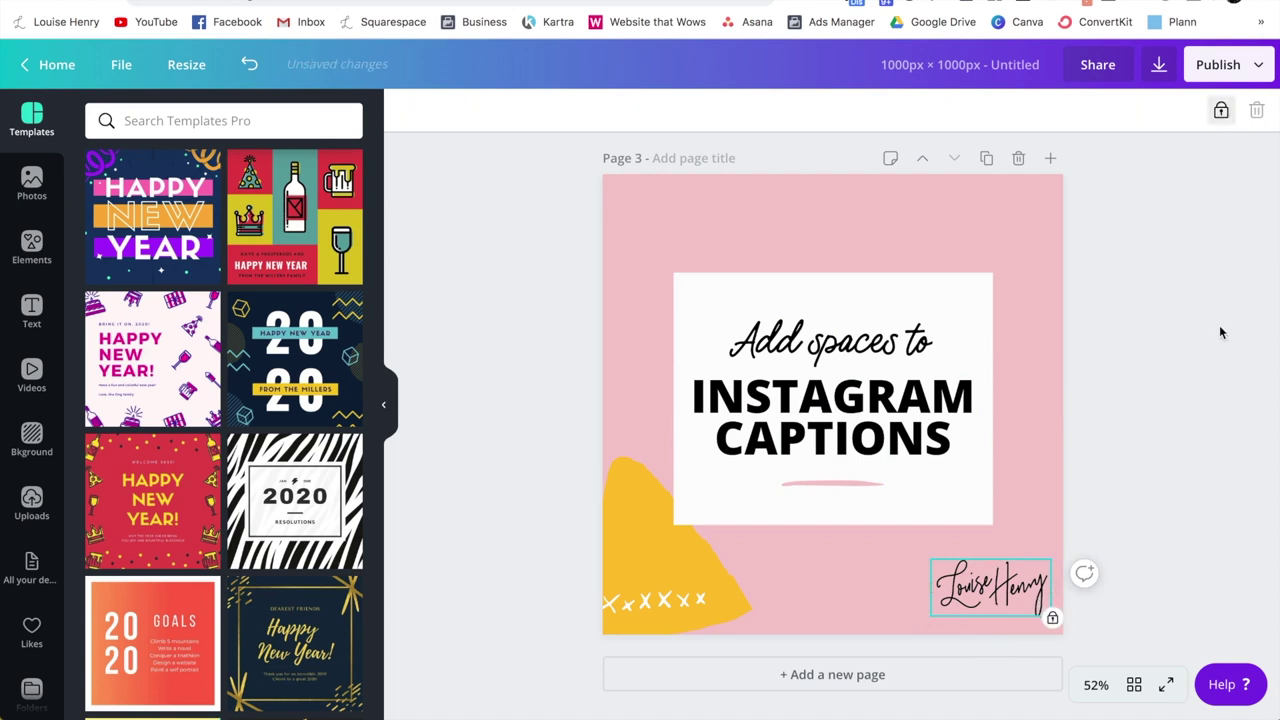
{"action": "left_click", "coordinate": [1224, 115]}
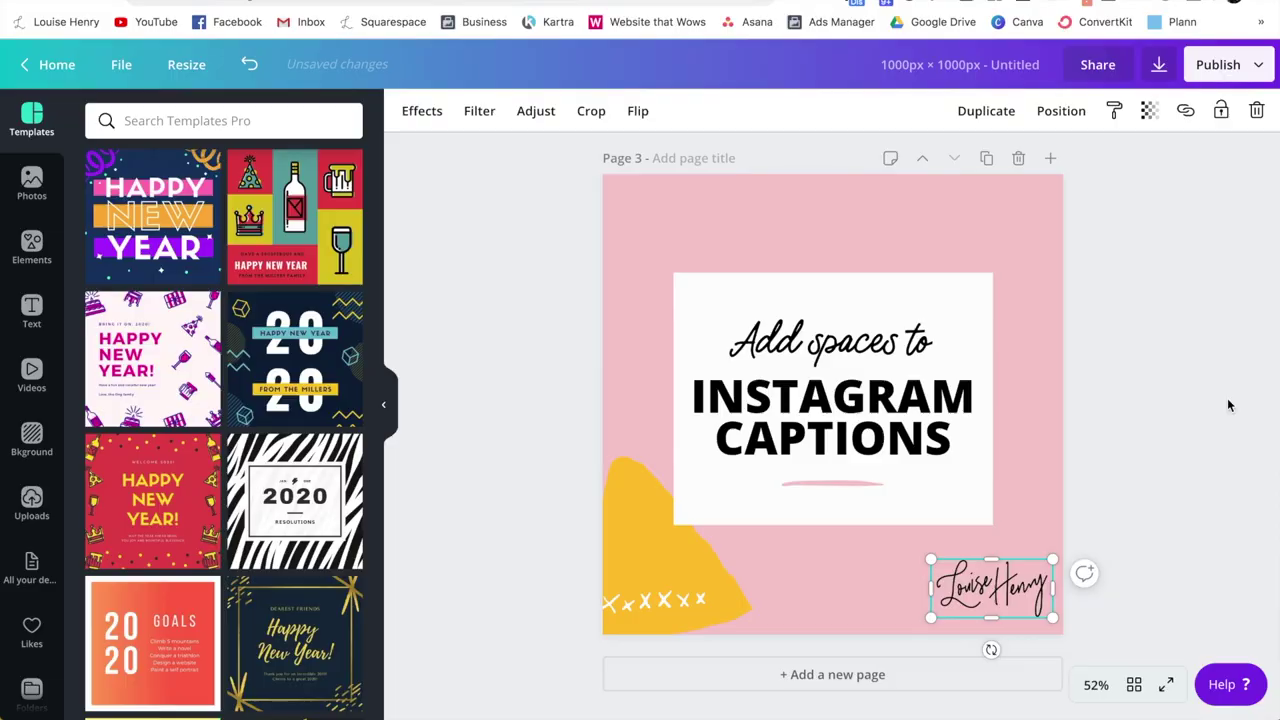